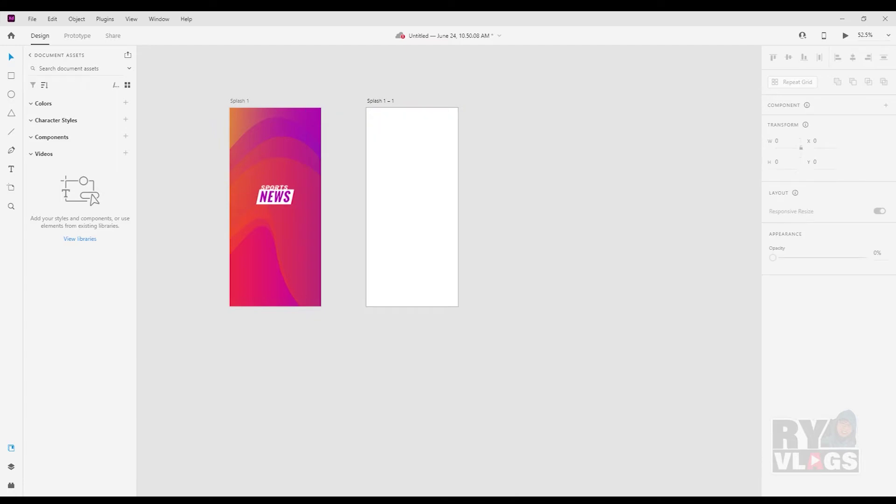
# Step: Place the gradient SPORTS NEWS logo on the blank Splash 1 – 1 artboard, scaled to 150 × 84 and centred near its upper edge
pyautogui.moveTo(532, 163); pyautogui.dragTo(530, 159)
pyautogui.moveTo(747, 220); pyautogui.dragTo(480, 187)
pyautogui.scroll(2, 513, 188)
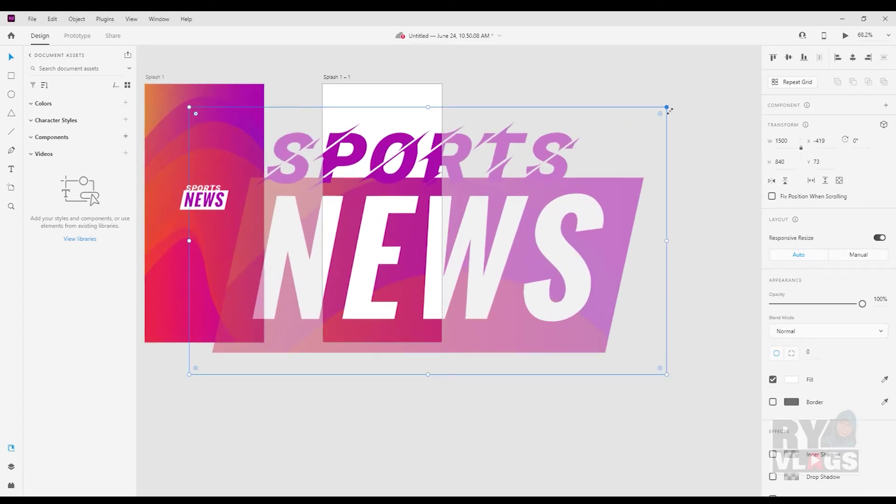
pyautogui.moveTo(669, 108); pyautogui.dragTo(475, 217)
pyautogui.scroll(3, 455, 173)
pyautogui.moveTo(454, 172); pyautogui.dragTo(418, 194)
pyautogui.moveTo(379, 228); pyautogui.dragTo(368, 150)
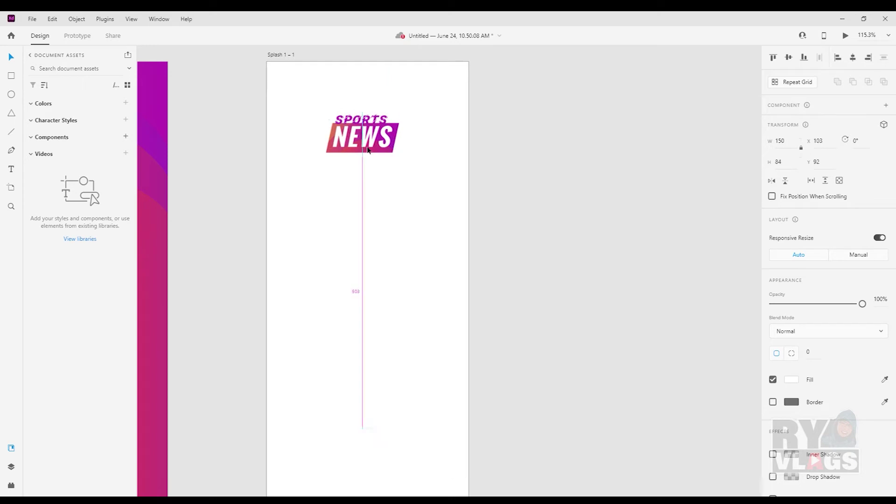
pyautogui.click(505, 163)
pyautogui.scroll(-3, 505, 163)
pyautogui.scroll(2, 467, 186)
pyautogui.scroll(-2, 466, 186)
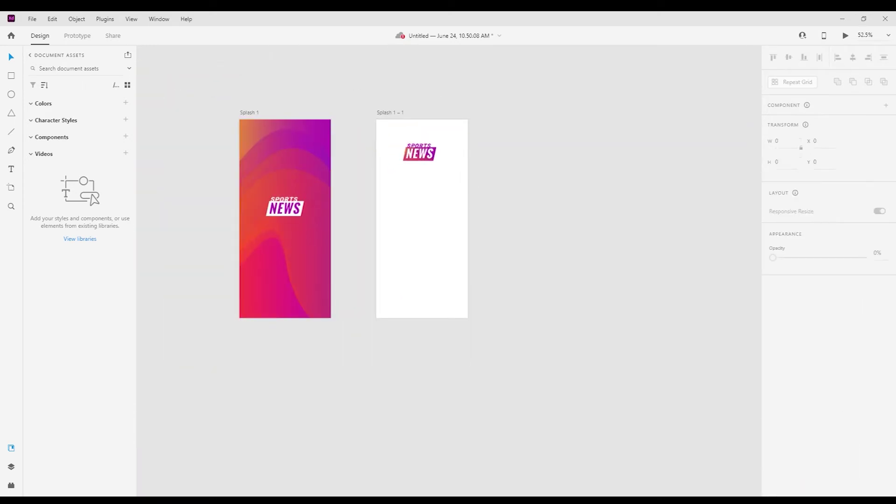
# Step: Paste the copied 375 × 812 artboard with the iPhone status bar and guides, placing it beside the logo artboard
pyautogui.hotkey('ctrl', 'v')
pyautogui.moveTo(546, 180); pyautogui.dragTo(476, 184)
pyautogui.scroll(3, 476, 184)
pyautogui.scroll(-2, 434, 190)
pyautogui.scroll(3, 423, 135)
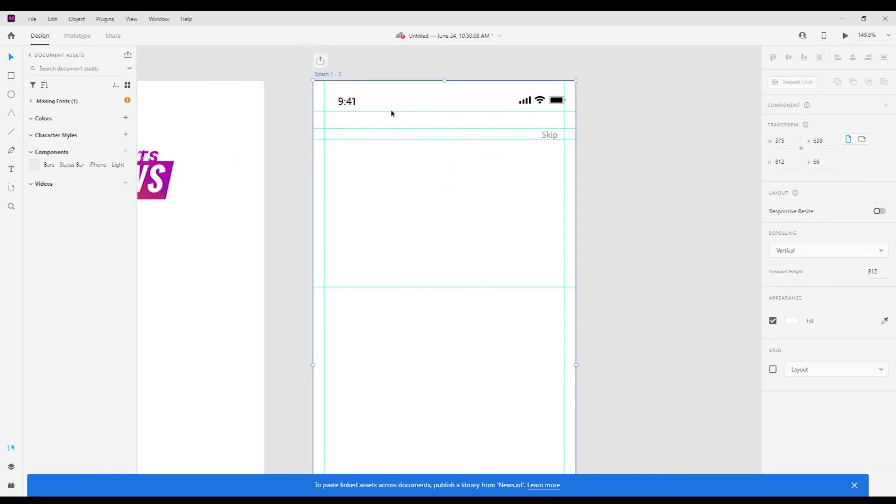
# Step: Delete the Skip text from the pasted artboard and remove the two horizontal guides around it
pyautogui.scroll(-2, 391, 155)
pyautogui.click(453, 144)
pyautogui.press('Delete')
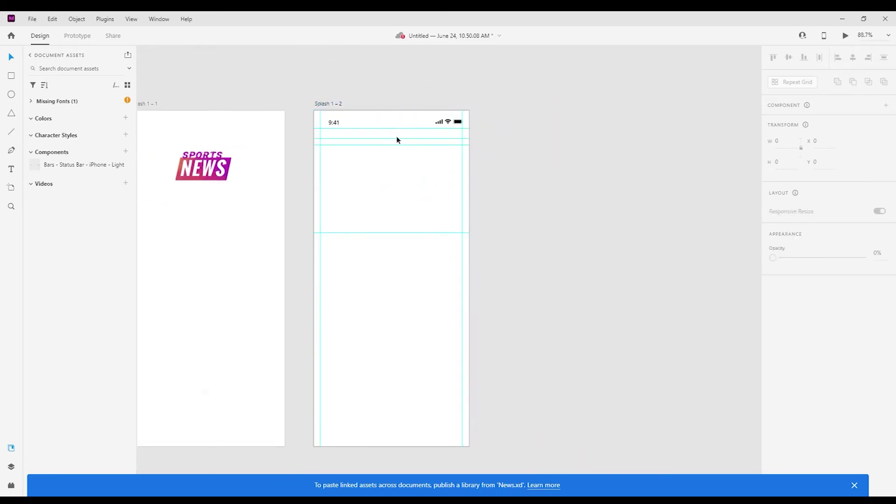
pyautogui.moveTo(396, 138); pyautogui.dragTo(394, 108)
pyautogui.scroll(1, 393, 209)
pyautogui.scroll(-2, 295, 220)
# Step: Copy the SPORTS NEWS logo into the pasted status-bar artboard and delete the old Splash 1 – 1 artboard
pyautogui.moveTo(253, 233); pyautogui.dragTo(318, 230)
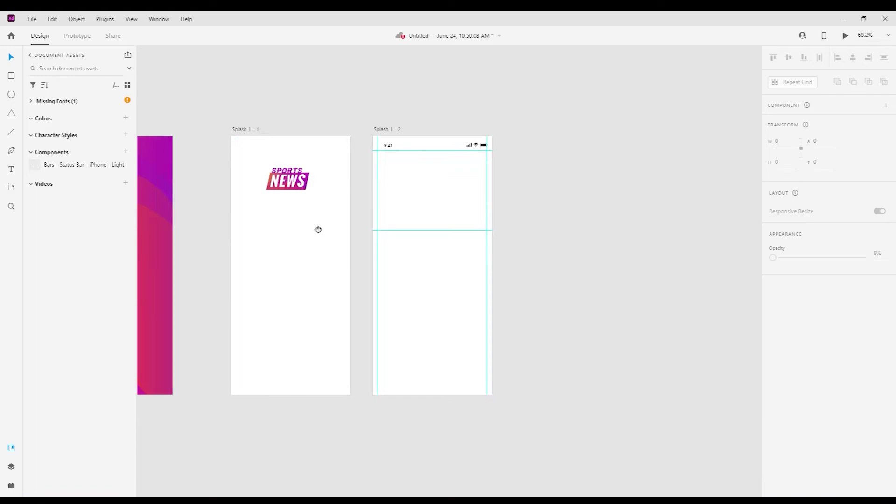
pyautogui.click(295, 182)
pyautogui.hotkey('ctrl', 'c')
pyautogui.click(447, 204)
pyautogui.hotkey('ctrl', 'v')
pyautogui.click(243, 128)
pyautogui.press('Delete')
# Step: Rename the status-bar artboard to Splash 1 – 1 and move it next to the Splash 1 artboard
pyautogui.click(393, 129)
pyautogui.doubleClick(390, 129)
pyautogui.write('1')
pyautogui.press('Return')
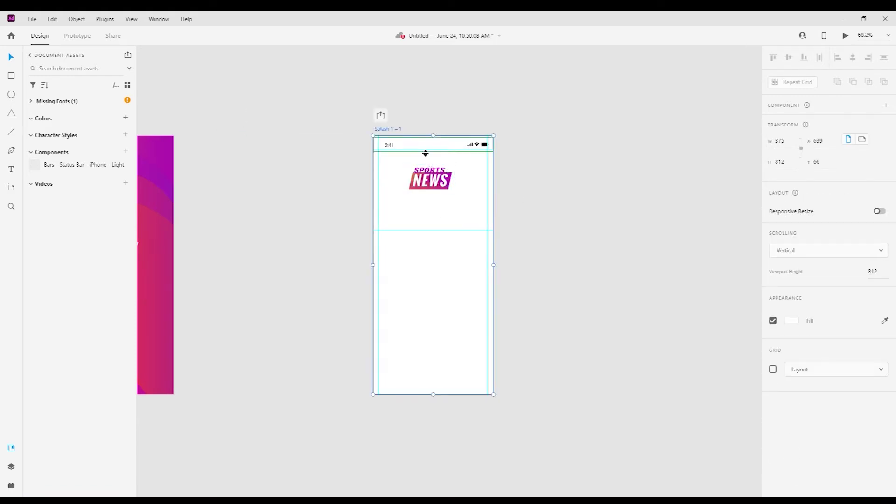
pyautogui.scroll(-3, 421, 153)
pyautogui.moveTo(398, 137); pyautogui.dragTo(308, 139)
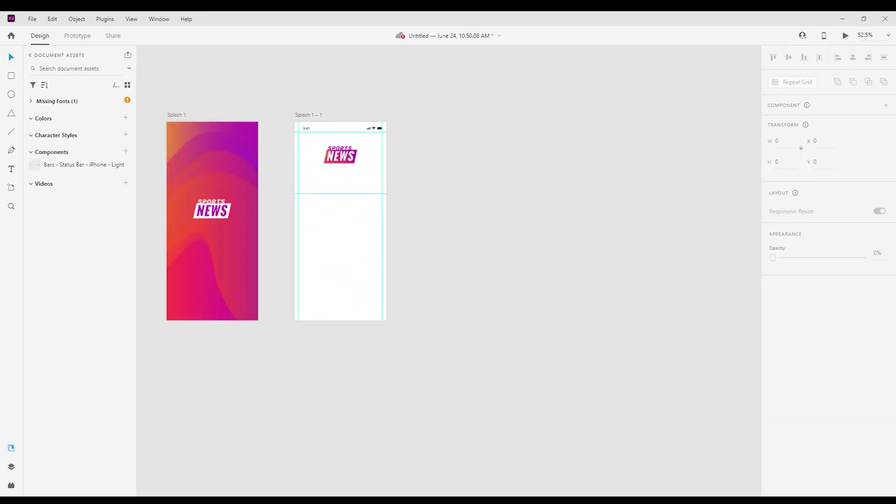
# Step: Paste the grey blob shape into Splash 1 – 1, scale it to about 341 × 317 and centre it below the logo
pyautogui.click(302, 117)
pyautogui.hotkey('ctrl', 'v')
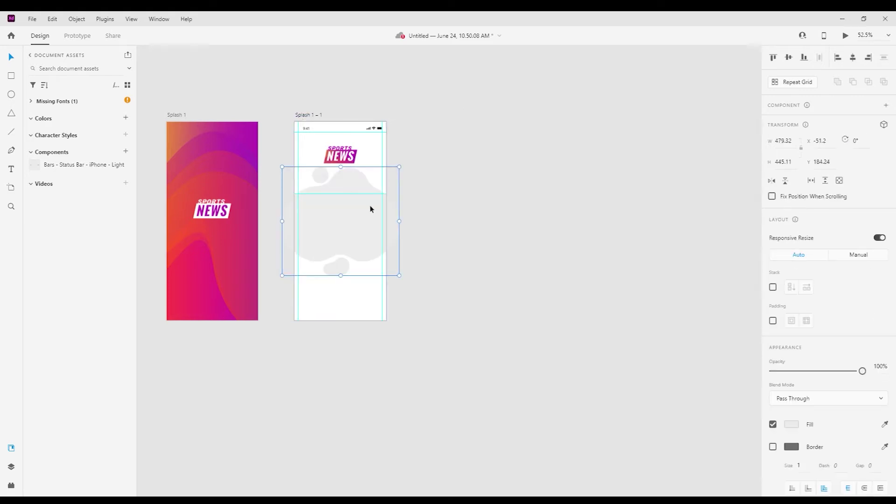
pyautogui.scroll(2, 370, 217)
pyautogui.scroll(-1, 370, 217)
pyautogui.moveTo(409, 153); pyautogui.dragTo(389, 167)
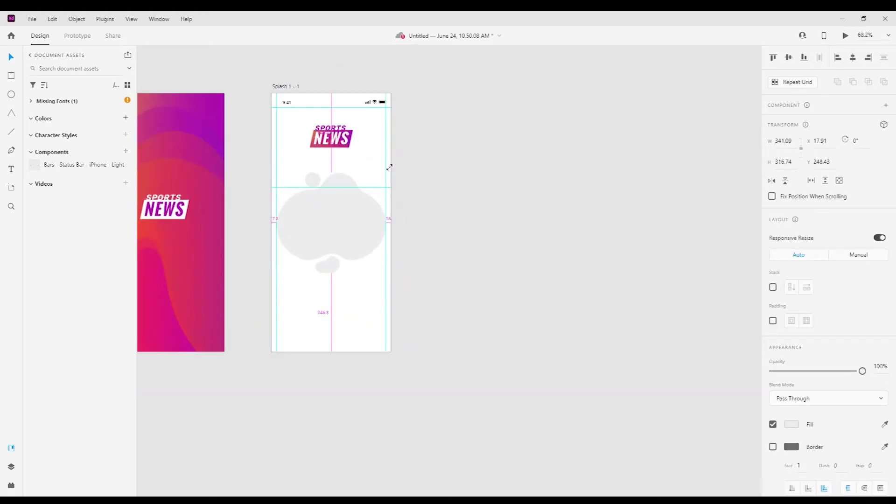
pyautogui.moveTo(348, 231); pyautogui.dragTo(363, 111)
pyautogui.scroll(-3, 429, 144)
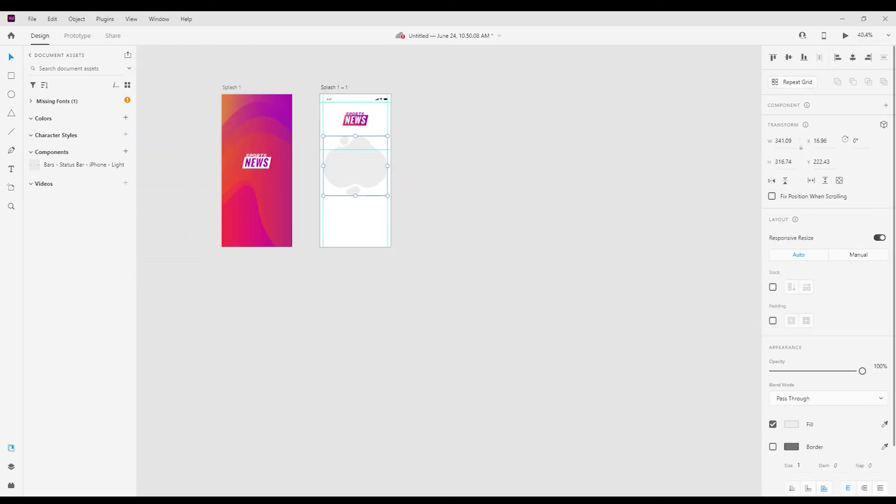
# Step: Paste the tennis player illustration and move it up onto the upper part of the grey blob
pyautogui.hotkey('ctrl', 'v')
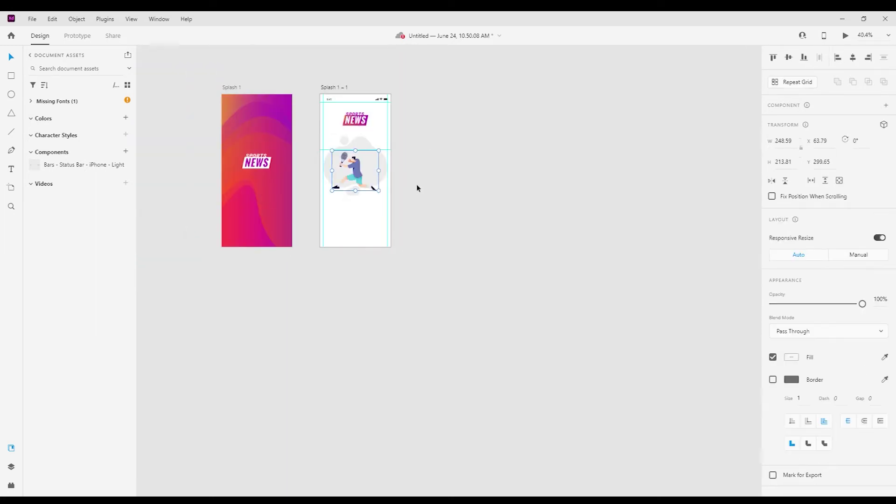
pyautogui.scroll(4, 361, 159)
pyautogui.moveTo(352, 184); pyautogui.dragTo(352, 150)
pyautogui.click(549, 201)
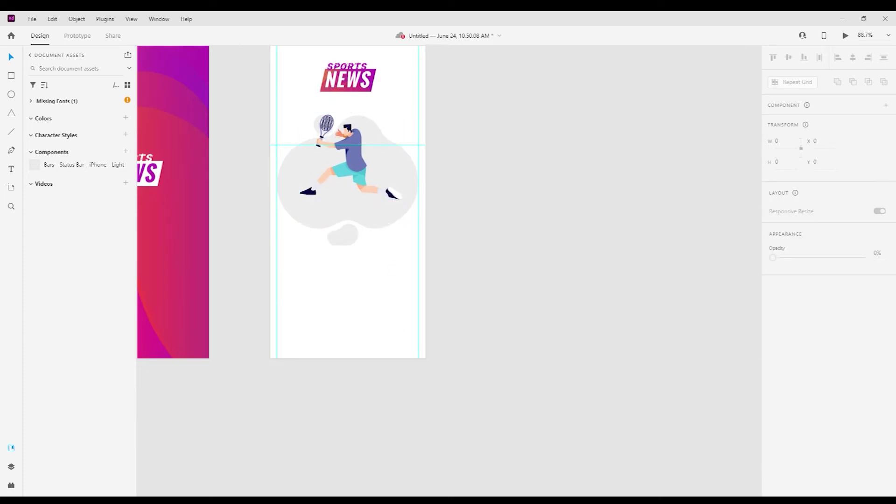
# Step: Paste the illustration of the news phone and the woman with a magnifier, placing it in front of the tennis player
pyautogui.hotkey('ctrl', 'v')
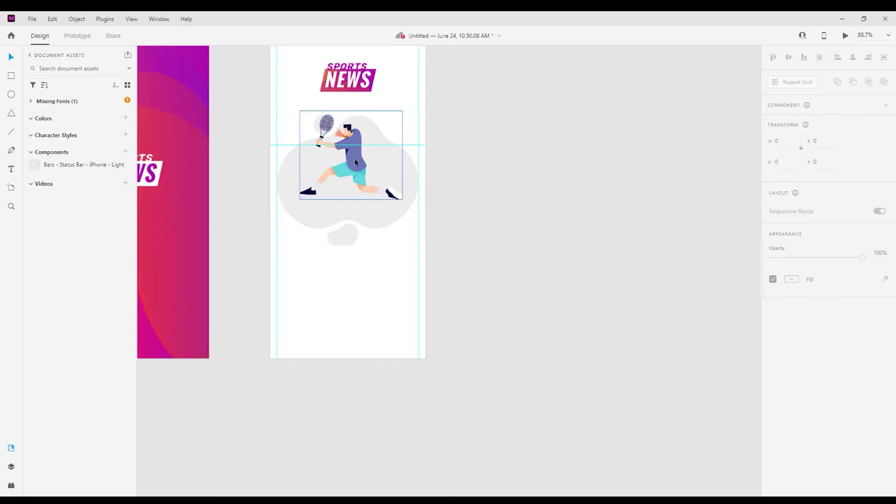
pyautogui.moveTo(353, 180)
pyautogui.mouseDown()
pyautogui.moveTo(357, 191)
pyautogui.moveTo(355, 181)
pyautogui.mouseUp()
pyautogui.click(548, 207)
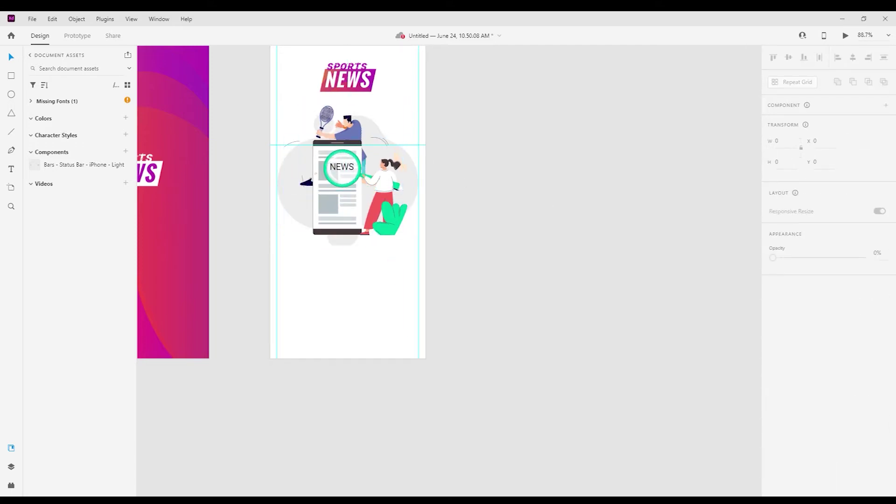
# Step: Paste the football player illustration, scale it down slightly and place it at the phone's left side
pyautogui.hotkey('ctrl', 'v')
pyautogui.moveTo(343, 172); pyautogui.dragTo(307, 171)
pyautogui.scroll(3, 352, 163)
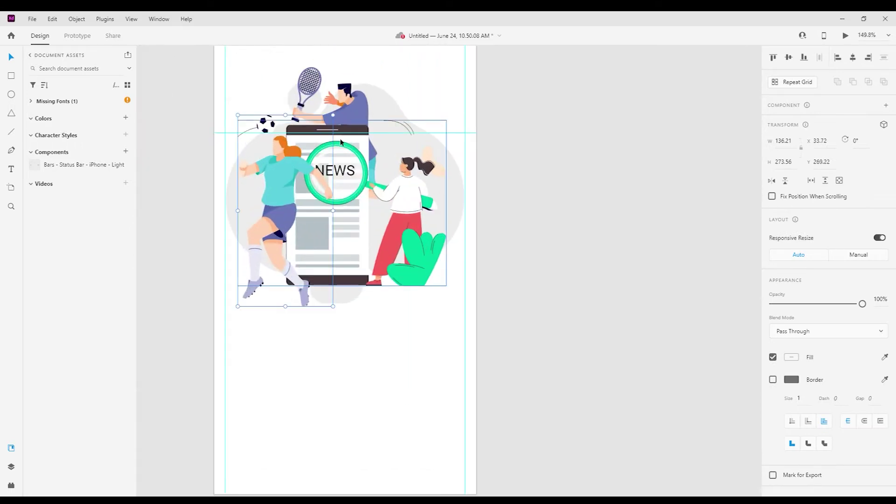
pyautogui.moveTo(240, 119); pyautogui.dragTo(250, 133)
pyautogui.moveTo(291, 196); pyautogui.dragTo(277, 176)
pyautogui.click(550, 279)
pyautogui.scroll(-2, 550, 279)
pyautogui.scroll(-2, 550, 279)
pyautogui.scroll(2, 610, 182)
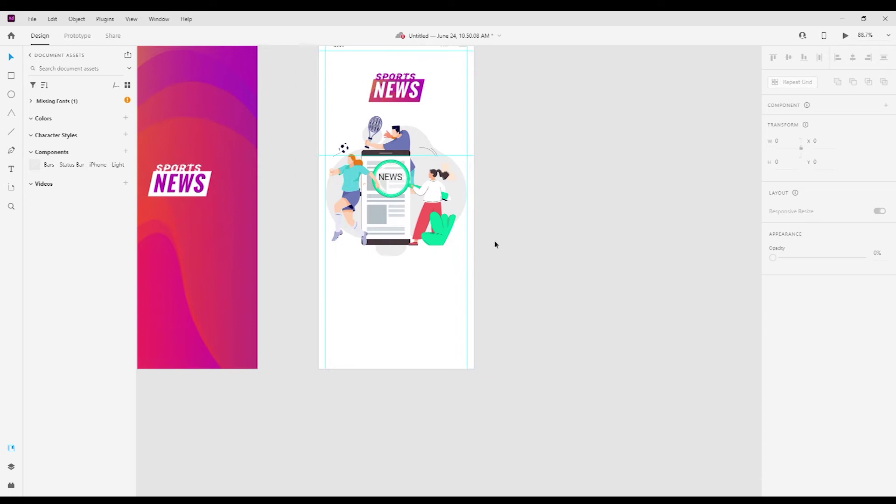
# Step: Draw an ellipse about 686 × 524 centred over the lower edge of the Splash 1 – 1 artboard
pyautogui.scroll(-3, 494, 241)
pyautogui.moveTo(373, 295)
pyautogui.mouseDown()
pyautogui.moveTo(540, 411)
pyautogui.moveTo(542, 424)
pyautogui.mouseUp()
pyautogui.moveTo(499, 368)
pyautogui.mouseDown()
pyautogui.moveTo(440, 283)
pyautogui.moveTo(450, 295)
pyautogui.mouseUp()
pyautogui.hotkey('ctrl', 'z')
pyautogui.press('v')
pyautogui.click(463, 266)
pyautogui.scroll(3, 463, 267)
pyautogui.scroll(-3, 463, 267)
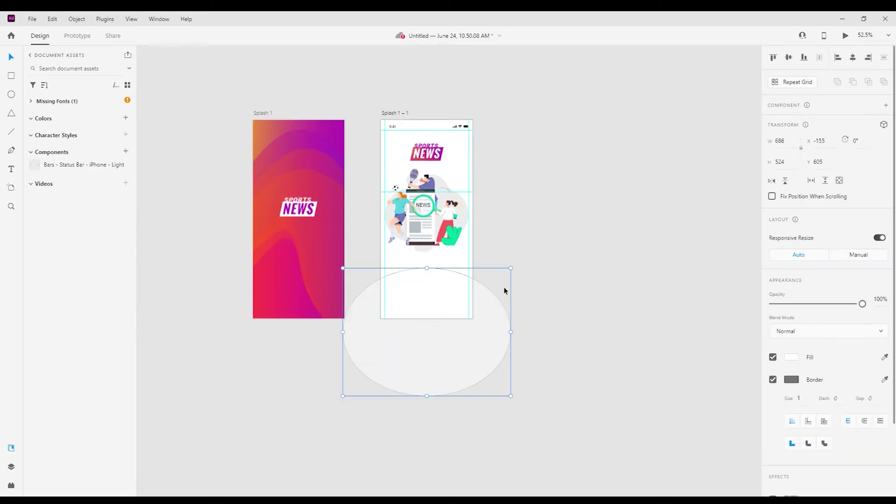
# Step: Remove the ellipse's border and fill it with the orange-to-purple wave background image
pyautogui.click(638, 317)
pyautogui.click(392, 314)
pyautogui.click(772, 380)
pyautogui.click(606, 344)
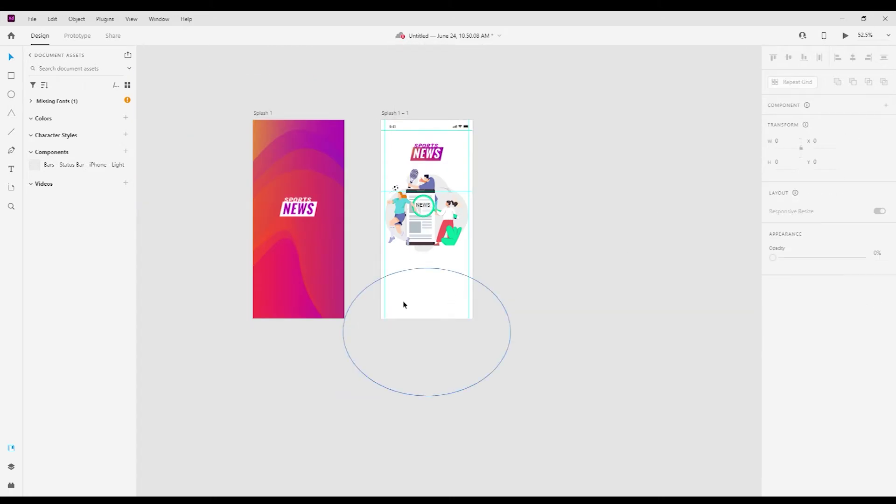
pyautogui.click(402, 300)
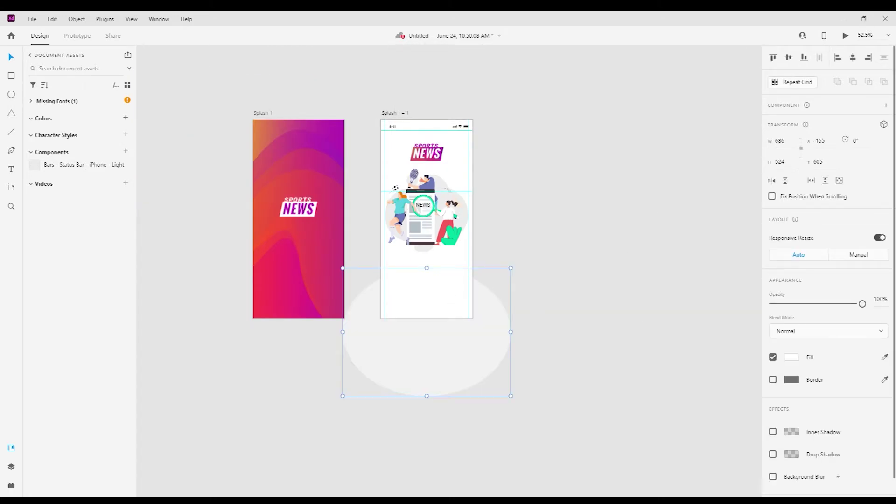
pyautogui.click(523, 298)
pyautogui.scroll(3, 513, 280)
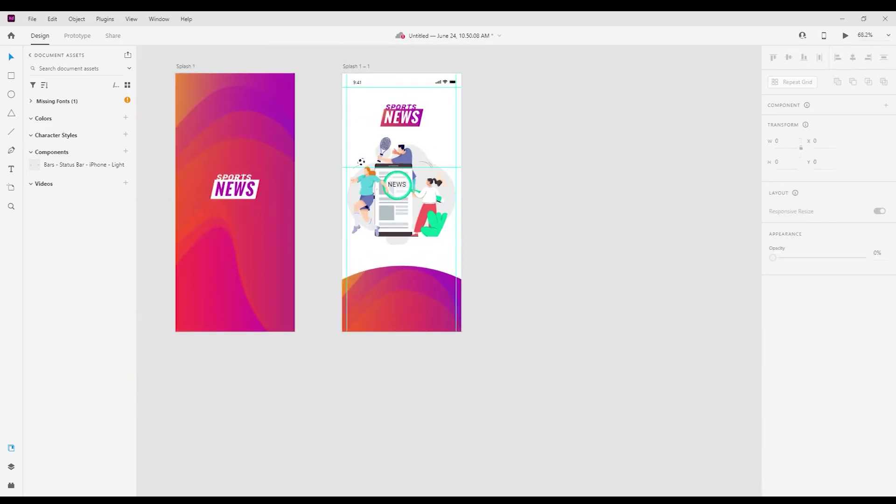
# Step: Add three evenly spaced white 20 × 5 bars with corner radius 7, centred near the top of the gradient ellipse
pyautogui.click(400, 282)
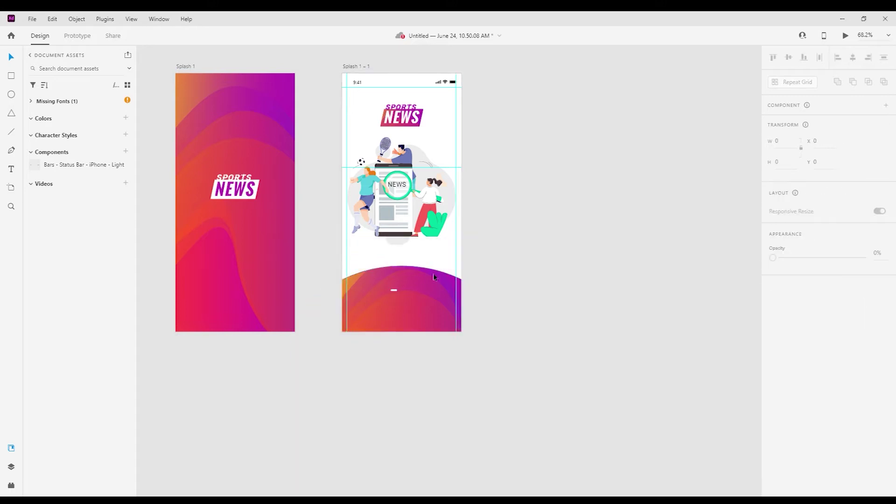
pyautogui.scroll(6, 420, 279)
pyautogui.click(347, 312)
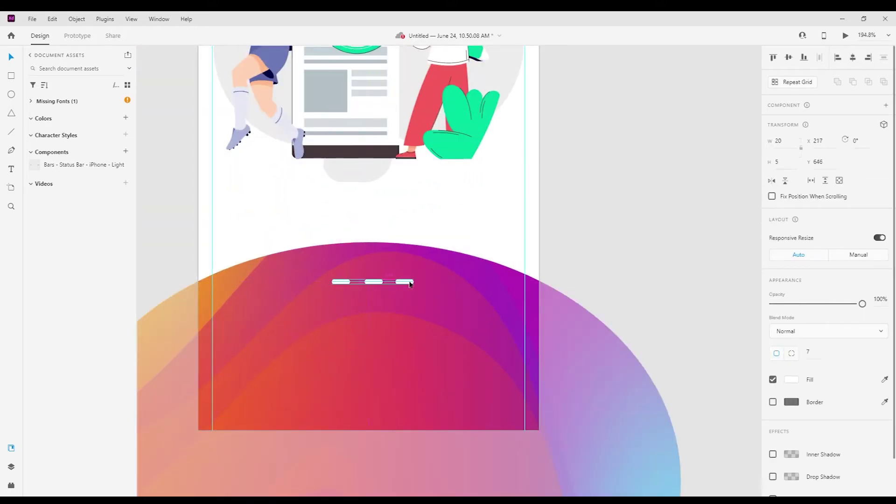
pyautogui.scroll(2, 410, 284)
pyautogui.moveTo(405, 282); pyautogui.dragTo(367, 283)
pyautogui.moveTo(504, 255); pyautogui.dragTo(536, 255)
pyautogui.scroll(-5, 533, 255)
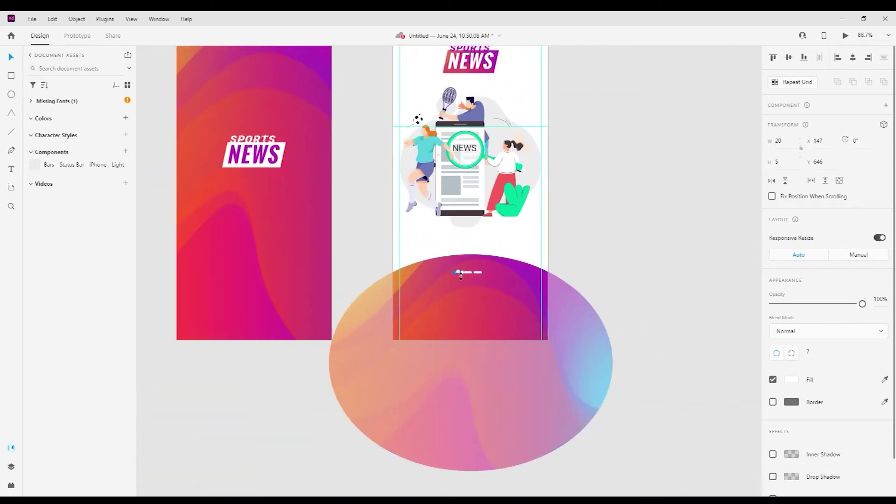
pyautogui.moveTo(480, 276); pyautogui.dragTo(484, 276)
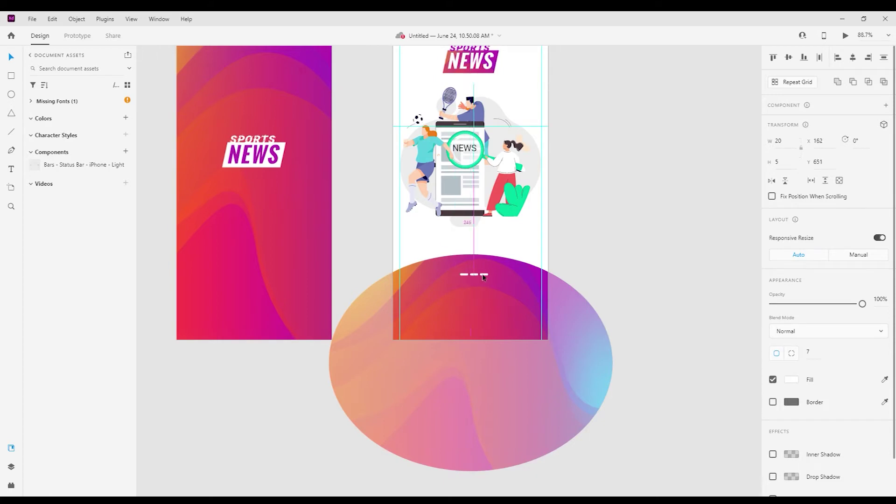
pyautogui.click(573, 253)
pyautogui.scroll(-2, 517, 292)
pyautogui.scroll(3, 516, 291)
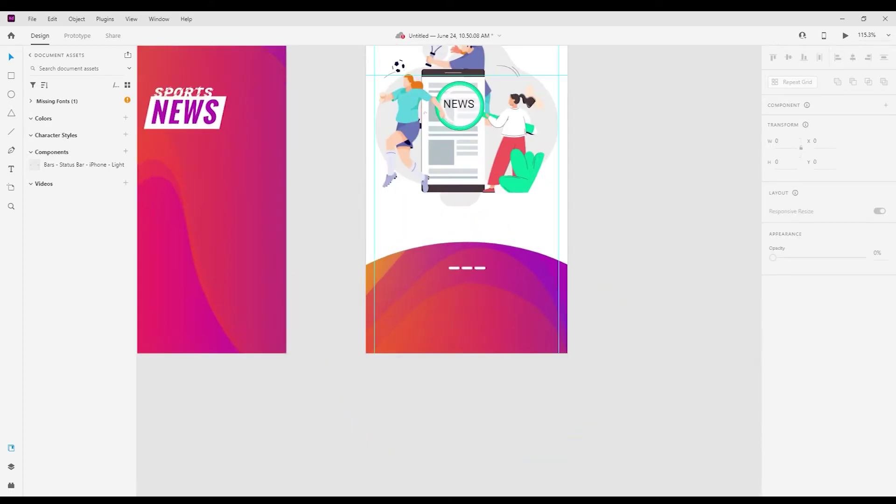
# Step: Add the white text "Next" in Roboto Regular 12 on the ellipse below the indicator bars
pyautogui.scroll(-4, 729, 301)
pyautogui.hscroll(3, 640, 228)
pyautogui.scroll(4, 496, 300)
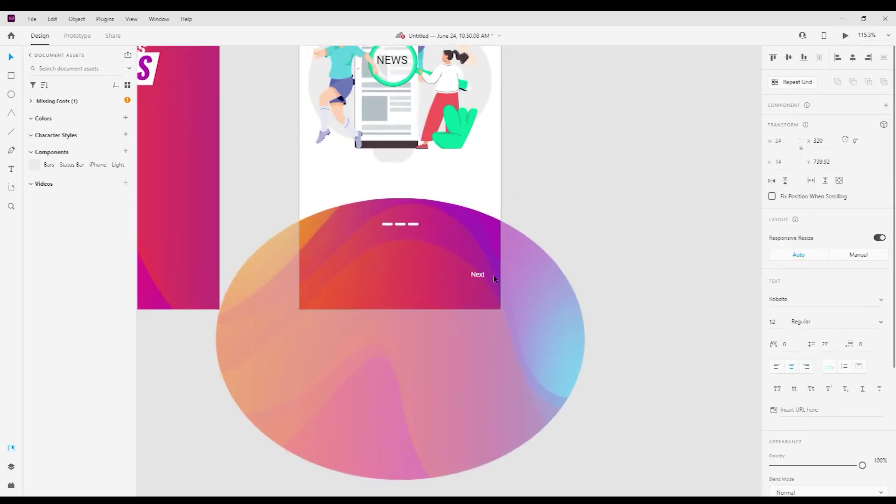
pyautogui.click(509, 278)
pyautogui.click(477, 278)
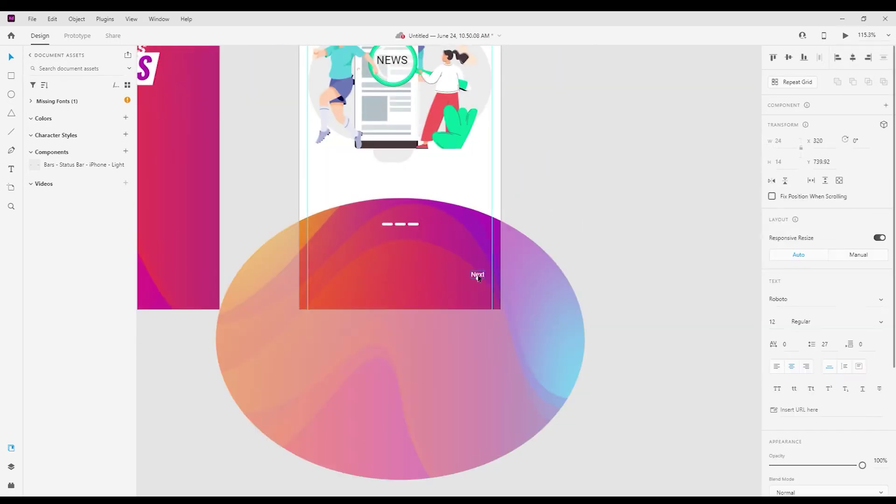
# Step: Centre the Next text, lower the middle indicator bar's opacity to 52% and dim the third bar as well
pyautogui.scroll(4, 442, 215)
pyautogui.click(400, 225)
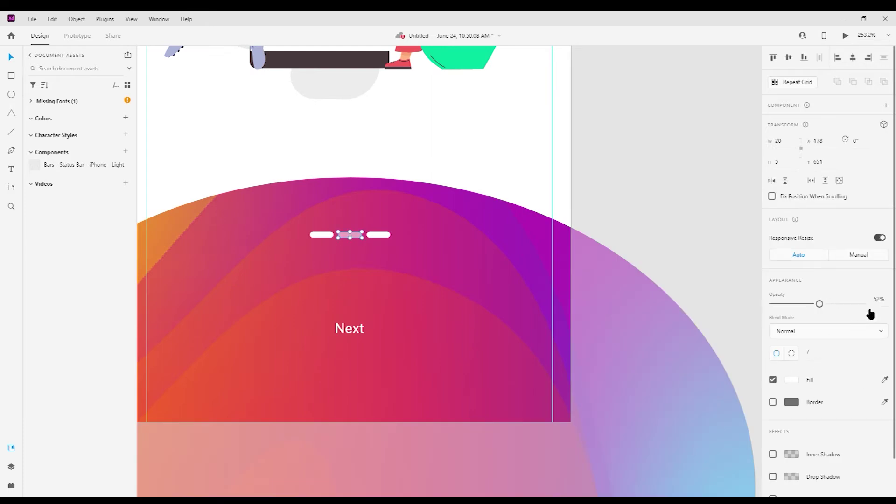
pyautogui.click(704, 272)
pyautogui.click(378, 234)
pyautogui.click(681, 210)
pyautogui.scroll(-6, 633, 250)
pyautogui.scroll(2, 649, 214)
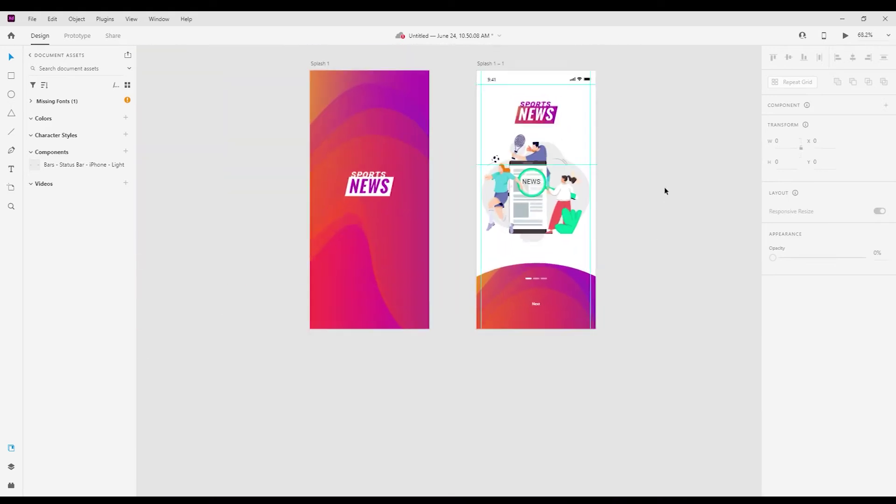
# Step: Shrink the SPORTS NEWS logo and move it up slightly, and scale down the whole illustration with its grey blob
pyautogui.click(530, 103)
pyautogui.moveTo(531, 83); pyautogui.dragTo(511, 98)
pyautogui.moveTo(614, 123); pyautogui.dragTo(446, 230)
pyautogui.moveTo(573, 126); pyautogui.dragTo(570, 135)
pyautogui.click(609, 218)
pyautogui.scroll(-3, 598, 247)
pyautogui.moveTo(404, 128); pyautogui.dragTo(530, 126)
pyautogui.scroll(3, 598, 120)
pyautogui.scroll(-3, 426, 148)
pyautogui.hotkey('ctrl', 'z')
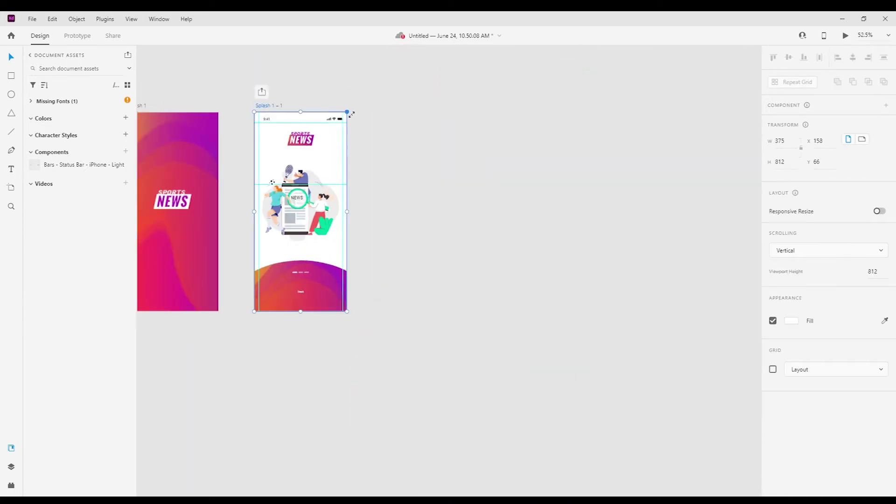
# Step: Duplicate the Next text to the right of the logo and change its wording to "Skip"
pyautogui.scroll(3, 349, 111)
pyautogui.click(269, 418)
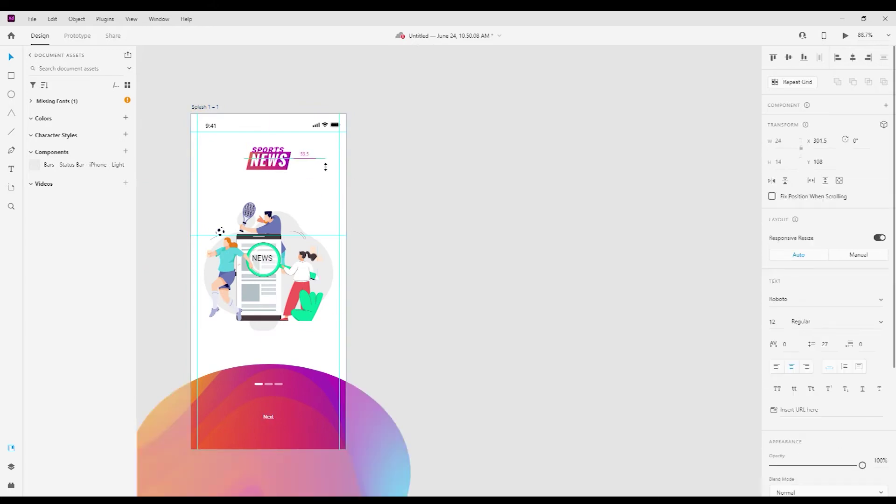
pyautogui.scroll(3, 321, 163)
pyautogui.doubleClick(323, 164)
pyautogui.press('BackSpace')
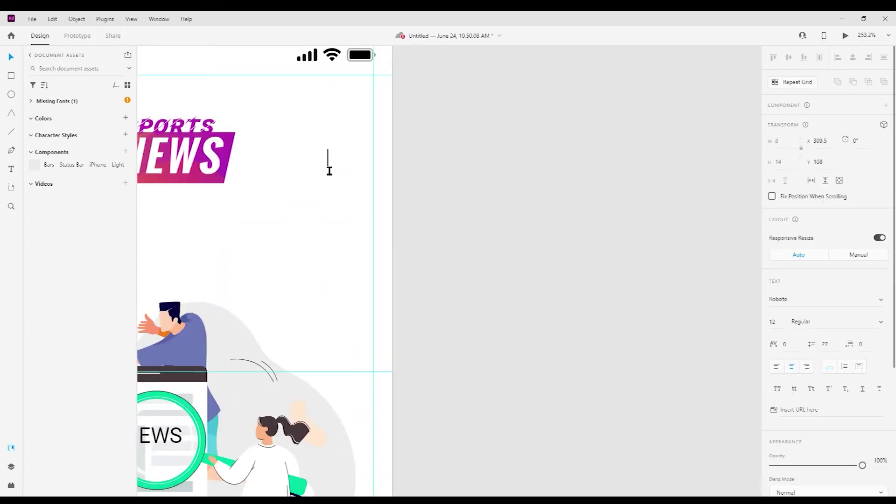
pyautogui.write('Skip')
# Step: Set the Skip text's fill to black and place it under the status bar, aligned to the right guide
pyautogui.hotkey('ctrl', 'a')
pyautogui.scroll(-4, 816, 373)
pyautogui.click(792, 338)
pyautogui.click(386, 213)
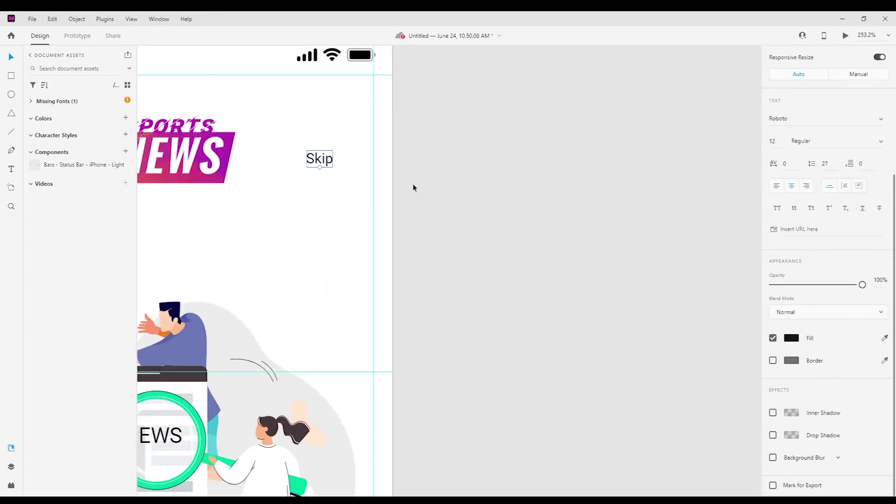
pyautogui.click(394, 154)
pyautogui.scroll(-5, 309, 186)
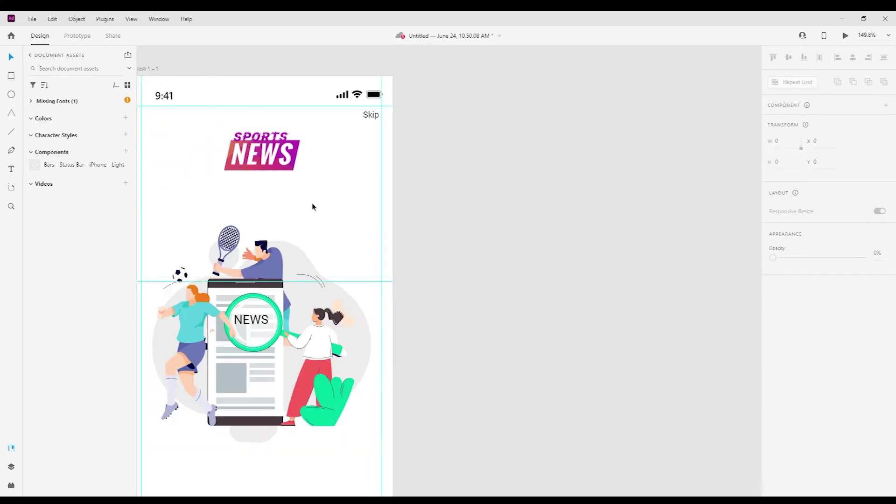
# Step: Move the SPORTS NEWS logo down slightly on the onboarding screen
pyautogui.click(288, 178)
pyautogui.moveTo(287, 175); pyautogui.dragTo(287, 184)
pyautogui.click(405, 167)
pyautogui.scroll(2, 331, 171)
pyautogui.scroll(-3, 322, 184)
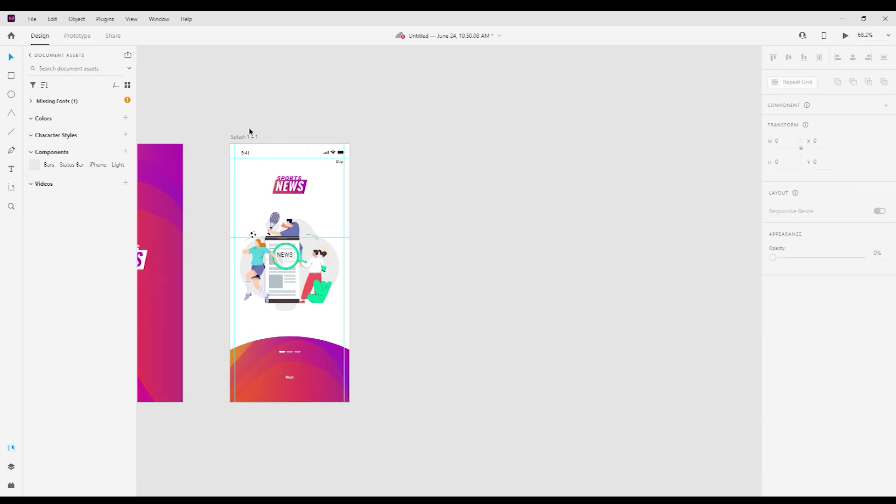
# Step: Duplicate the first onboarding artboard to its right and delete the illustration with its grey blob from the copy
pyautogui.click(247, 136)
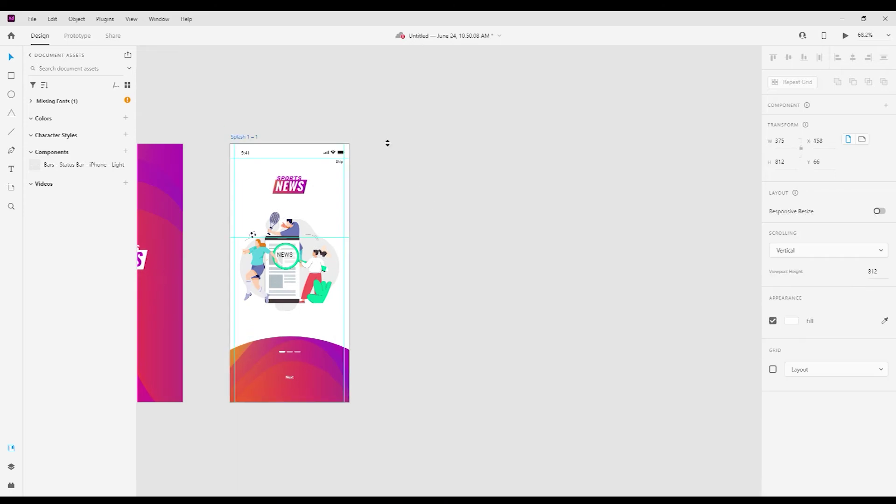
pyautogui.moveTo(245, 138); pyautogui.dragTo(412, 138)
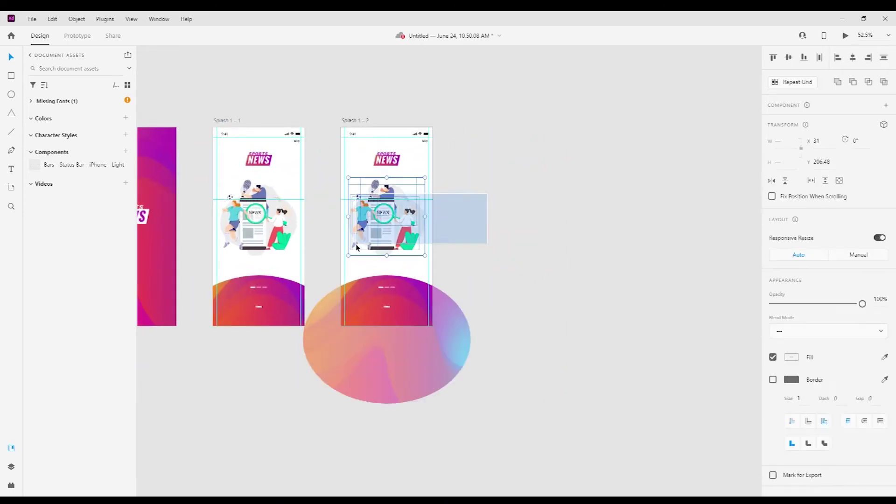
pyautogui.moveTo(356, 245); pyautogui.dragTo(355, 246)
pyautogui.press('Delete')
# Step: Make the middle indicator bar fully opaque on the second onboarding screen and dim the first bar
pyautogui.scroll(3, 412, 220)
pyautogui.scroll(-3, 378, 154)
pyautogui.scroll(6, 379, 283)
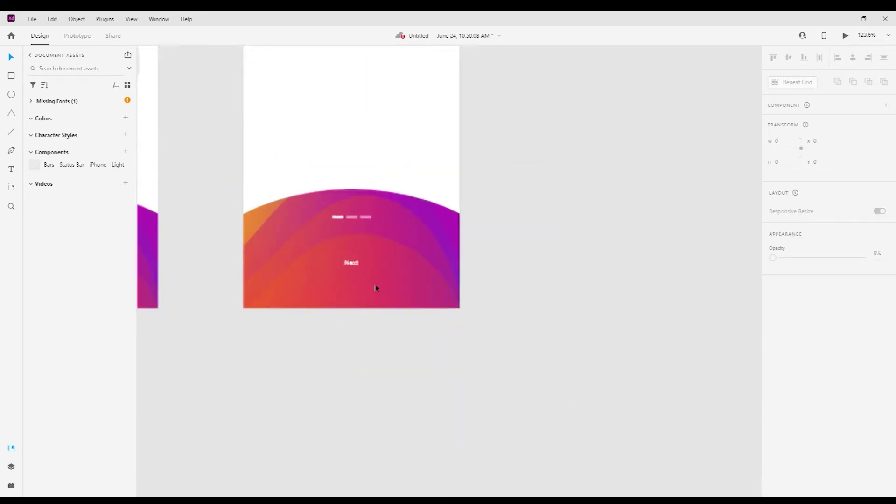
pyautogui.click(310, 151)
pyautogui.press('Escape')
pyautogui.click(309, 148)
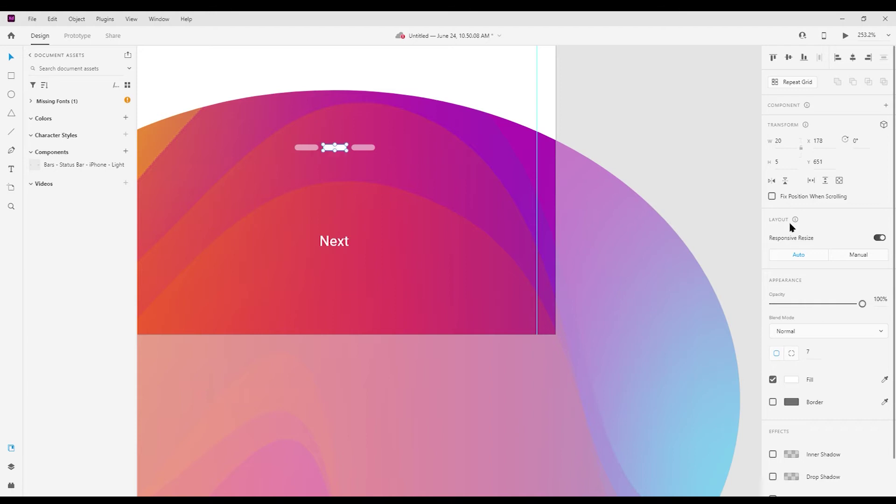
pyautogui.click(618, 252)
pyautogui.scroll(-6, 618, 252)
pyautogui.scroll(2, 604, 276)
pyautogui.scroll(-3, 513, 299)
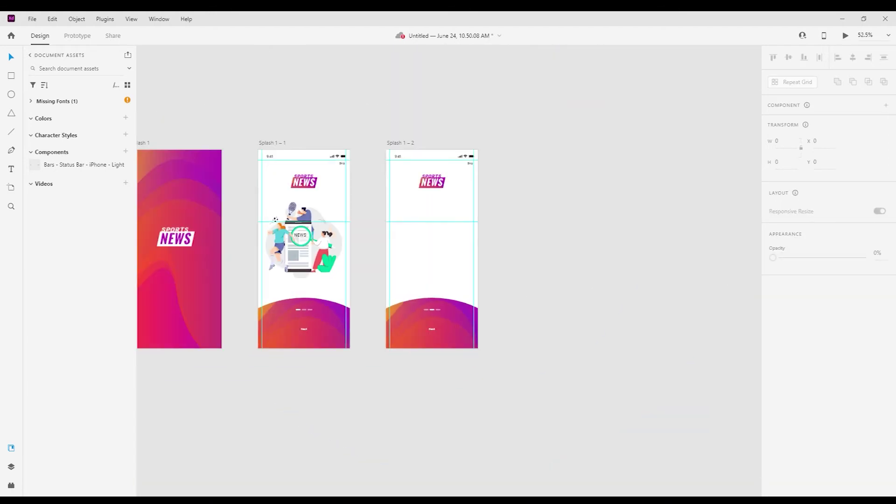
# Step: Paste a grey blob shape onto the second onboarding screen and centre it between the logo and the gradient footer
pyautogui.scroll(5, 354, 219)
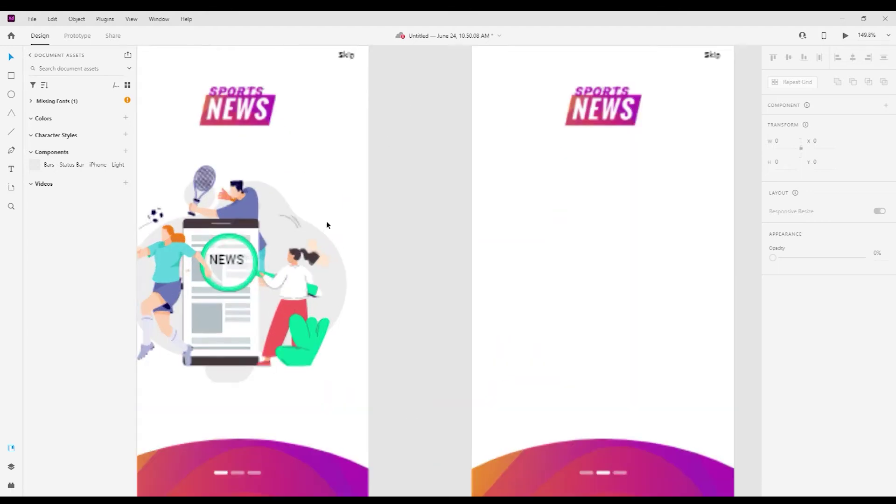
pyautogui.click(289, 219)
pyautogui.doubleClick(284, 214)
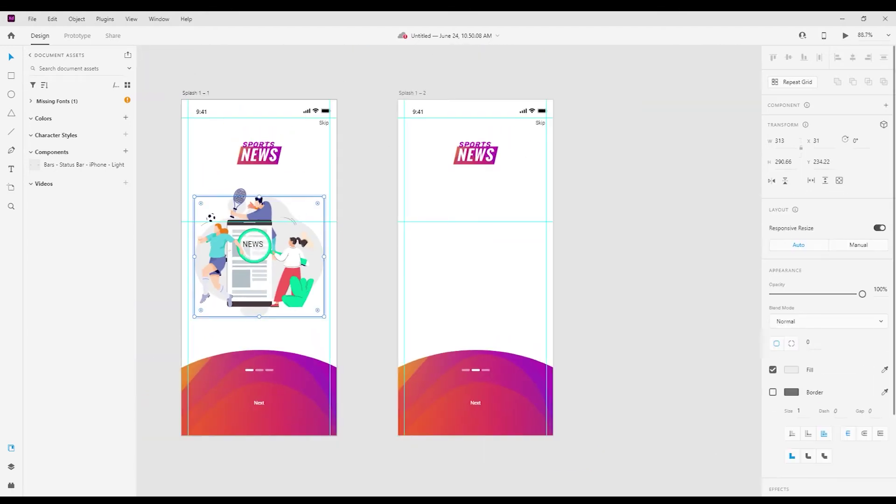
pyautogui.click(426, 102)
pyautogui.hotkey('ctrl', 'v')
pyautogui.moveTo(529, 171); pyautogui.dragTo(522, 182)
pyautogui.moveTo(504, 261); pyautogui.dragTo(502, 247)
pyautogui.click(604, 256)
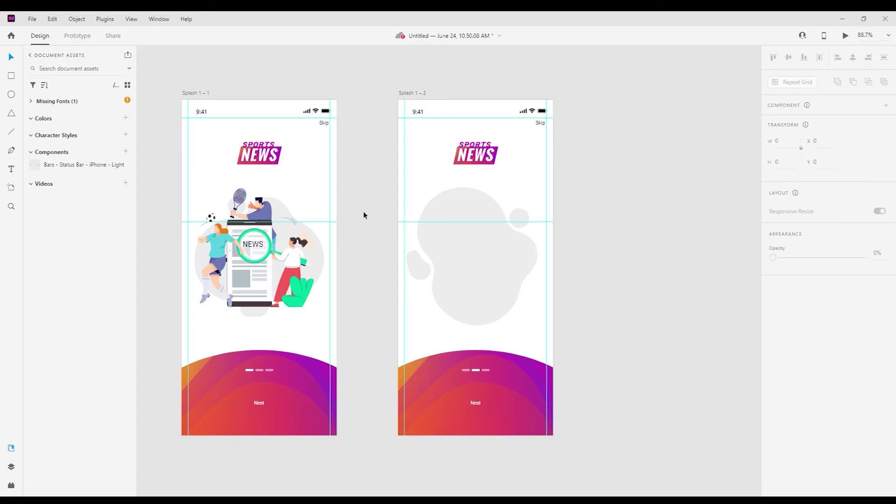
# Step: Paste the grey city skyline and the hand holding a phone onto the blob, scaling down and moving up the hand
pyautogui.hotkey('ctrl', 'v')
pyautogui.click(551, 266)
pyautogui.moveTo(565, 253); pyautogui.dragTo(489, 286)
pyautogui.hotkey('ctrl', 'v')
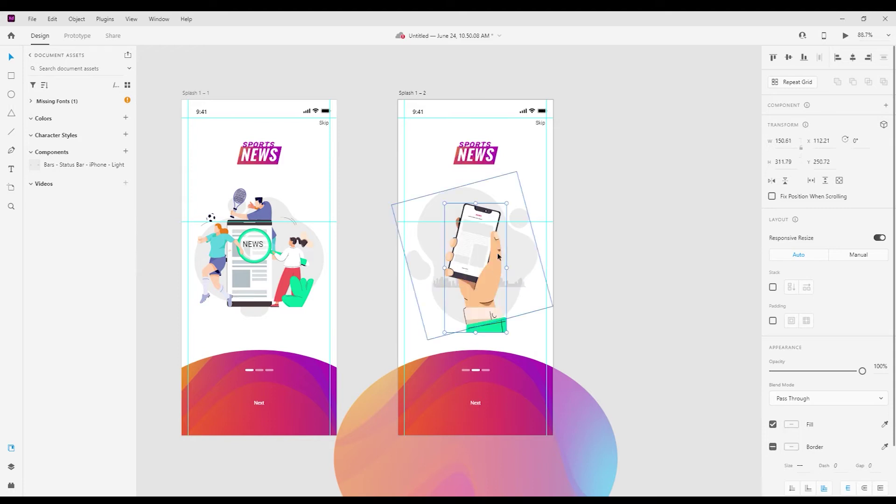
pyautogui.moveTo(508, 222)
pyautogui.mouseDown()
pyautogui.moveTo(505, 207)
pyautogui.moveTo(499, 216)
pyautogui.mouseUp()
pyautogui.moveTo(484, 275); pyautogui.dragTo(480, 250)
# Step: Move the city skyline and the blob down so the skyline's base lines up with the bottom of the green sleeve
pyautogui.click(596, 304)
pyautogui.click(512, 282)
pyautogui.moveTo(512, 281); pyautogui.dragTo(515, 286)
pyautogui.scroll(2, 454, 294)
pyautogui.click(451, 281)
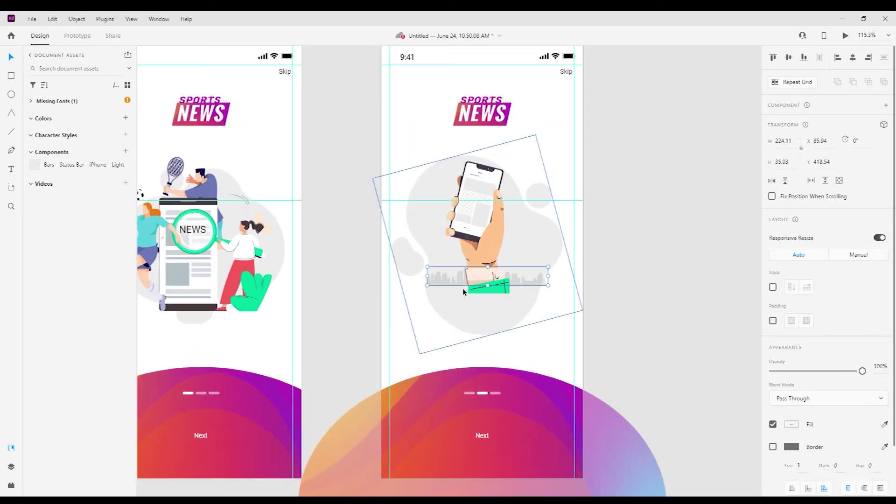
pyautogui.moveTo(444, 279); pyautogui.dragTo(439, 289)
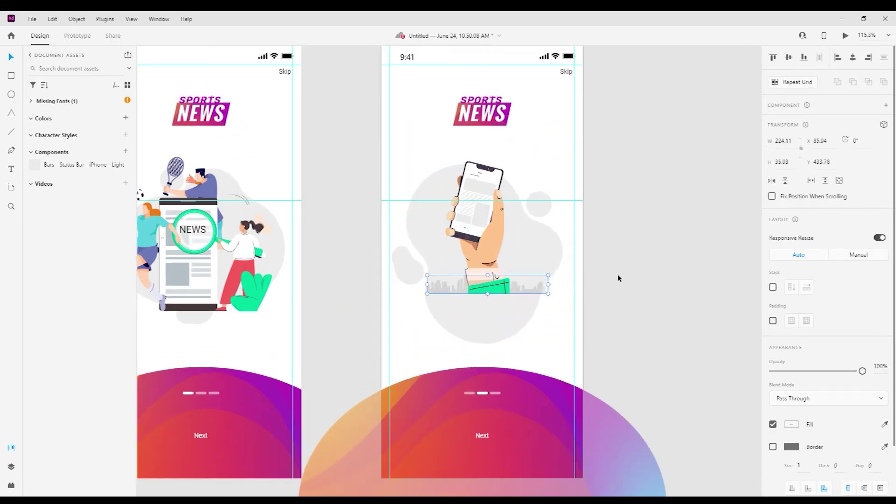
pyautogui.click(618, 277)
pyautogui.scroll(-3, 549, 271)
pyautogui.scroll(5, 525, 244)
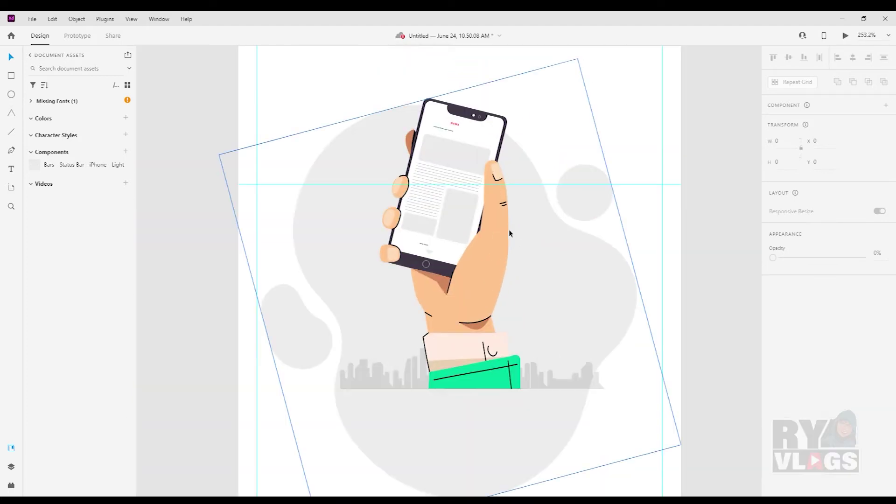
pyautogui.scroll(-5, 509, 228)
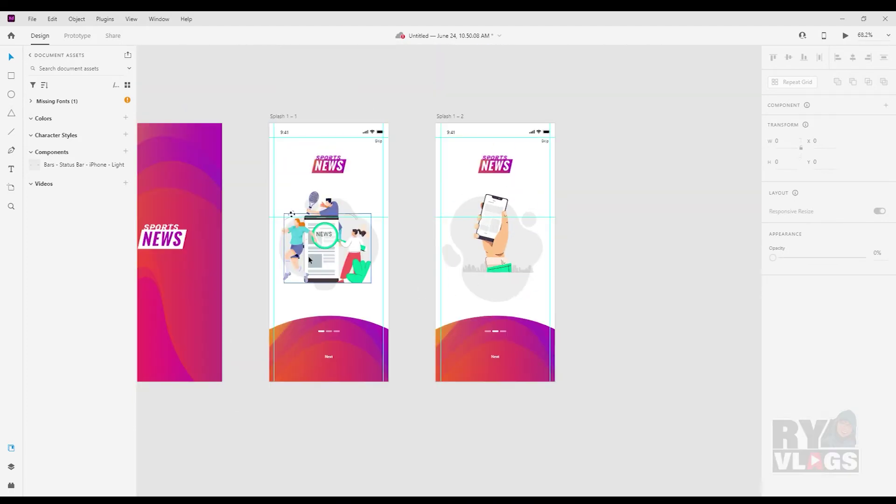
# Step: Paste the standing man in green trousers and place him on the skyline to the left of the hand
pyautogui.hotkey('ctrl', 'v')
pyautogui.moveTo(496, 245); pyautogui.dragTo(460, 242)
pyautogui.scroll(4, 469, 243)
pyautogui.click(699, 236)
pyautogui.scroll(-3, 691, 248)
pyautogui.moveTo(679, 268); pyautogui.dragTo(611, 273)
# Step: Paste the walking man in the red jacket and place him on the skyline to the right of the hand
pyautogui.hotkey('ctrl', 'v')
pyautogui.moveTo(515, 252); pyautogui.dragTo(551, 238)
pyautogui.moveTo(576, 208); pyautogui.dragTo(579, 214)
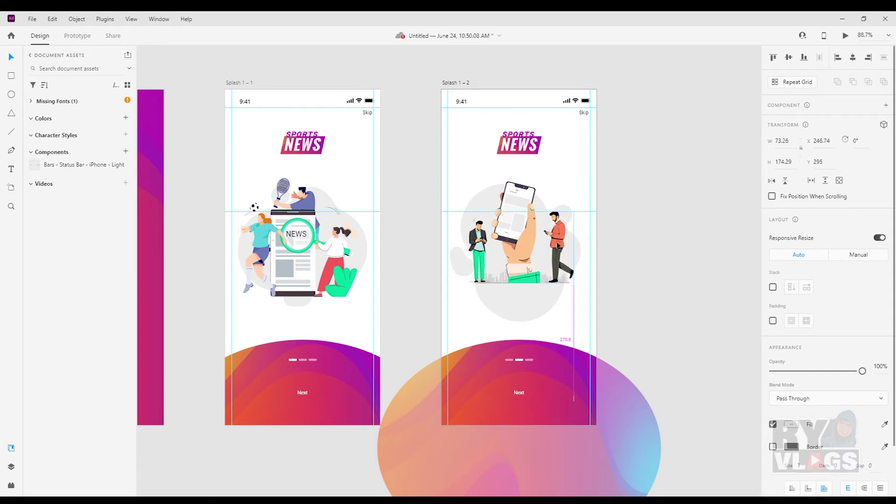
pyautogui.click(716, 282)
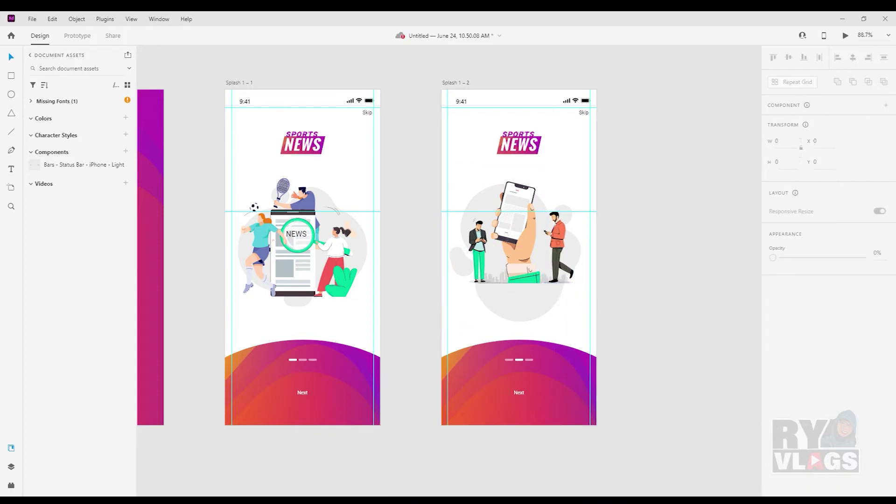
# Step: Paste the orange video speech bubble and place it above the walking man
pyautogui.hotkey('ctrl', 'v')
pyautogui.moveTo(602, 184); pyautogui.dragTo(572, 200)
pyautogui.click(650, 191)
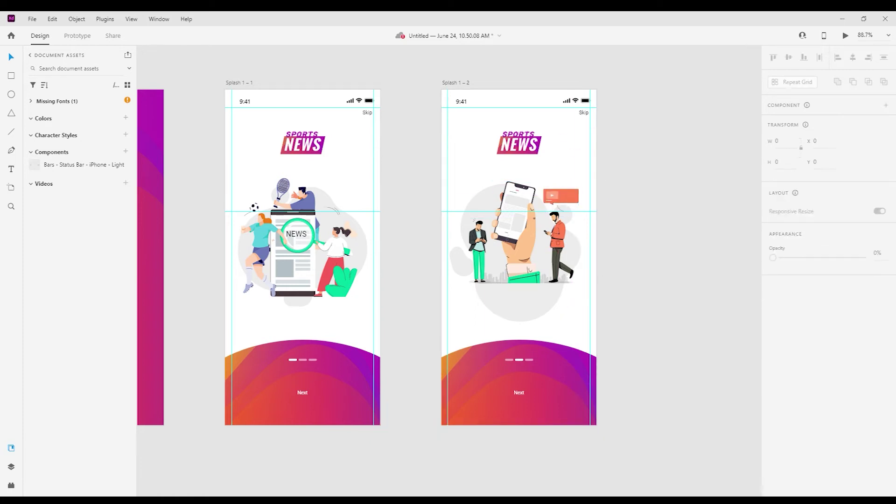
# Step: Paste the pale teal document sheet and place it between the standing man and the hand's sleeve
pyautogui.hotkey('ctrl', 'v')
pyautogui.scroll(7, 514, 273)
pyautogui.moveTo(528, 241); pyautogui.dragTo(440, 261)
pyautogui.moveTo(491, 192); pyautogui.dragTo(481, 206)
pyautogui.click(553, 344)
pyautogui.scroll(-5, 553, 347)
pyautogui.click(685, 275)
pyautogui.scroll(-3, 685, 274)
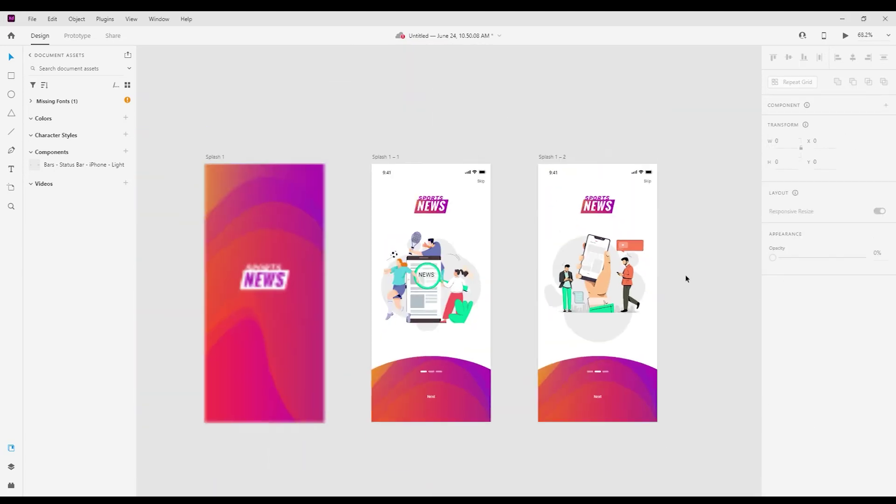
# Step: Set the NEWS heading on the illustrated phone to font size 10 and centre it at the top of the phone's screen
pyautogui.scroll(7, 625, 273)
pyautogui.scroll(8, 504, 168)
pyautogui.scroll(-4, 473, 84)
pyautogui.click(473, 74)
pyautogui.doubleClick(474, 75)
pyautogui.doubleClick(475, 76)
pyautogui.doubleClick(476, 75)
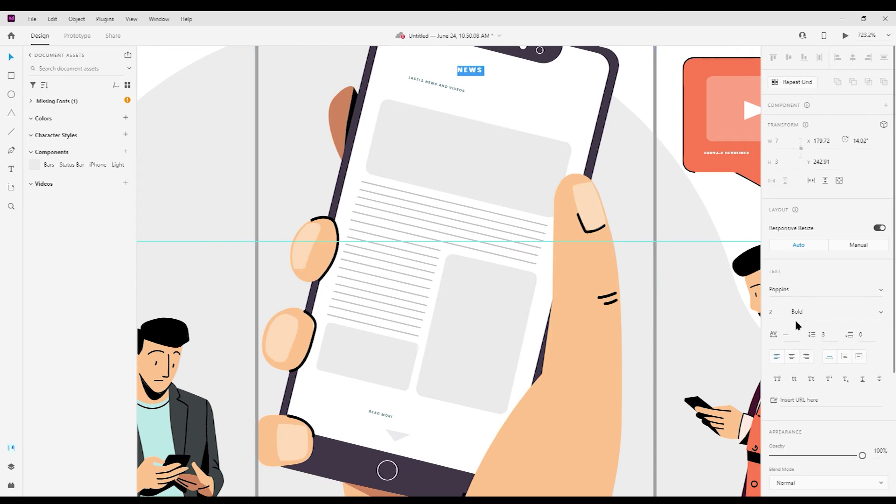
pyautogui.write('10')
pyautogui.press('Return')
pyautogui.press('Escape')
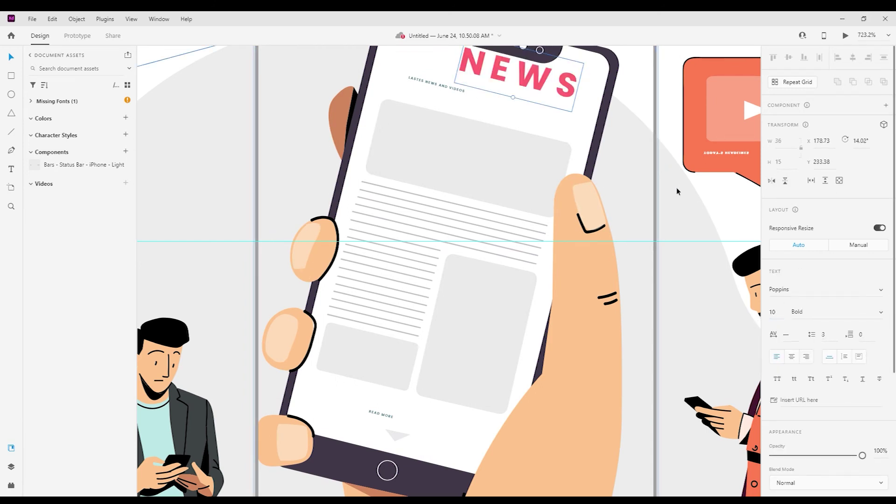
pyautogui.scroll(-3, 602, 181)
pyautogui.moveTo(567, 126); pyautogui.dragTo(550, 124)
pyautogui.scroll(-4, 598, 149)
pyautogui.click(639, 80)
pyautogui.scroll(-4, 654, 238)
# Step: Duplicate the second onboarding artboard to its right as a third onboarding screen
pyautogui.moveTo(652, 302); pyautogui.dragTo(524, 291)
pyautogui.scroll(-1, 609, 295)
pyautogui.scroll(3, 446, 382)
pyautogui.scroll(-5, 446, 382)
pyautogui.click(404, 188)
pyautogui.moveTo(395, 183); pyautogui.dragTo(523, 187)
pyautogui.scroll(2, 644, 263)
pyautogui.moveTo(751, 369); pyautogui.dragTo(683, 322)
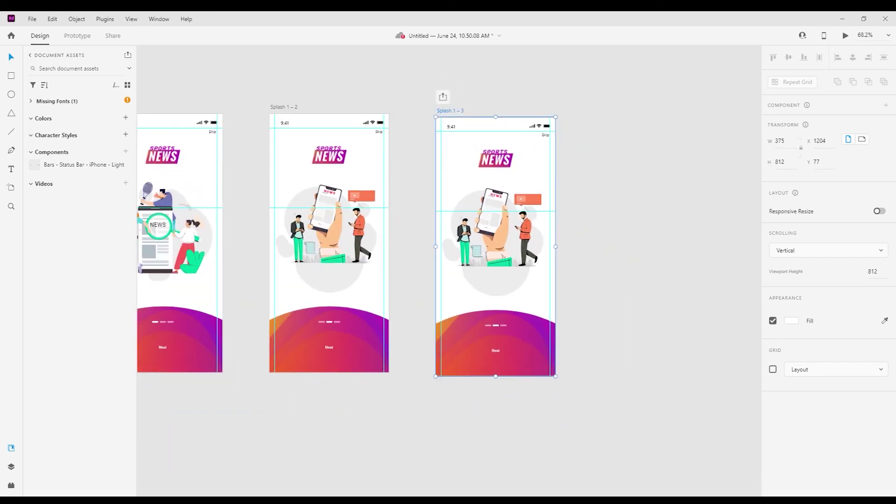
# Step: Delete the phone, figures, speech bubble and skyline from the third onboarding screen, keeping the grey blob
pyautogui.click(495, 223)
pyautogui.press('Delete')
pyautogui.click(482, 266)
pyautogui.press('Delete')
pyautogui.click(482, 266)
pyautogui.press('Delete')
pyautogui.hotkey('ctrl', 'z')
pyautogui.click(476, 253)
pyautogui.hotkey('ctrl', 'z')
pyautogui.hotkey('ctrl', 'z')
pyautogui.hotkey('ctrl', 'z')
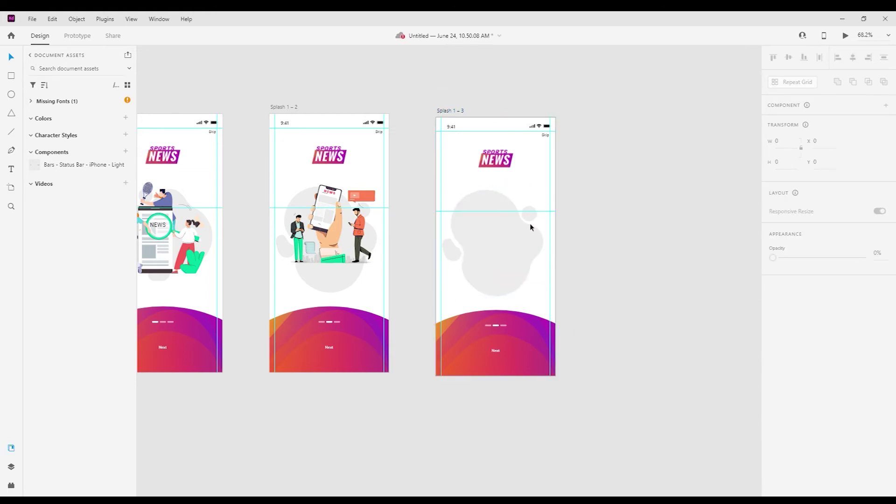
# Step: Rotate the grey blob on the third onboarding screen to 152°
pyautogui.hotkey('ctrl', 'z')
pyautogui.hotkey('ctrl', 'z')
pyautogui.hotkey('ctrl', 'z')
pyautogui.hotkey('ctrl', 'z')
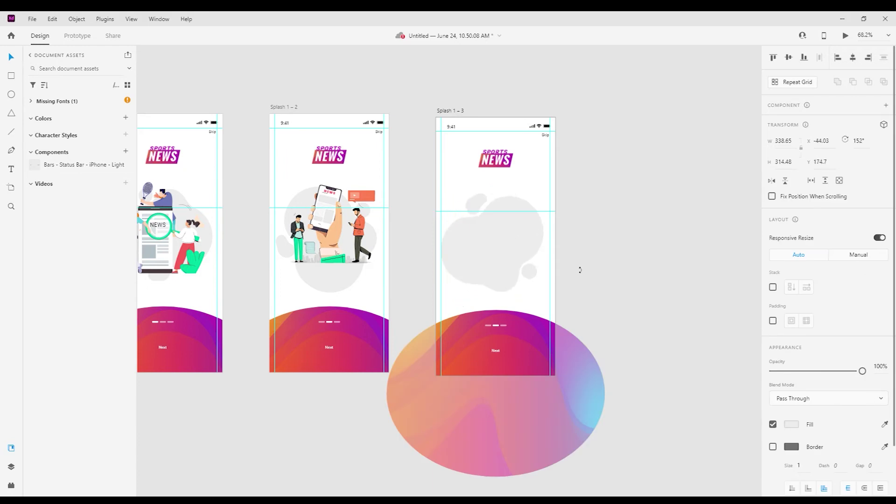
pyautogui.moveTo(597, 306); pyautogui.dragTo(605, 328)
pyautogui.click(624, 263)
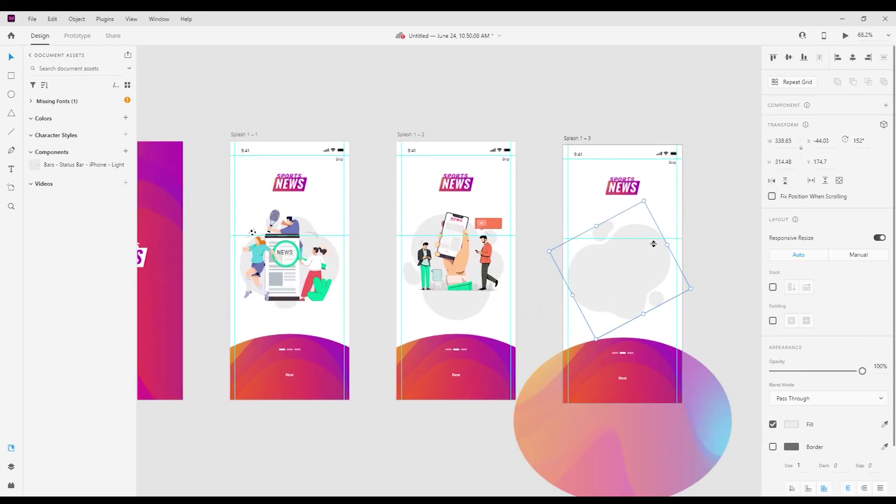
# Step: Try to shrink the rotated grey blob slightly
pyautogui.moveTo(691, 289); pyautogui.dragTo(686, 287)
pyautogui.click(713, 256)
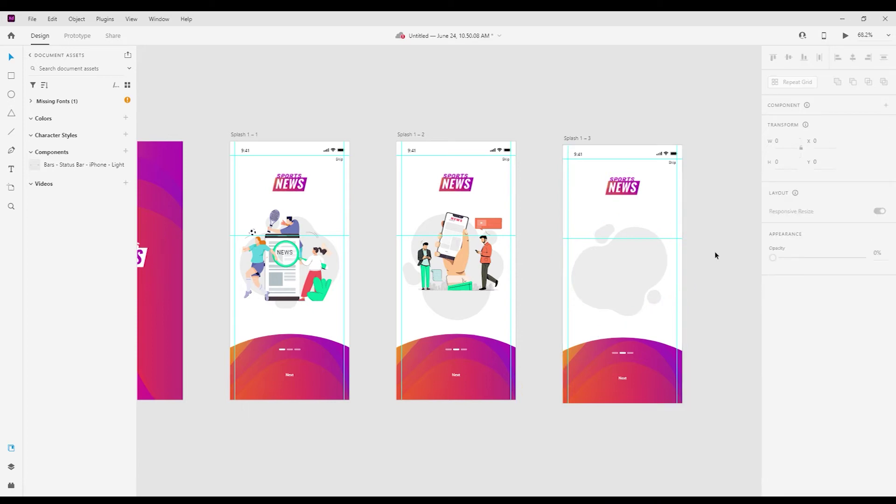
pyautogui.scroll(-3, 702, 264)
pyautogui.click(672, 273)
pyautogui.hotkey('ctrl', 'z')
pyautogui.hotkey('ctrl', 'z')
# Step: Make the grey blob span the third screen's width and paste the kneeling cricket batsman onto it
pyautogui.scroll(2, 512, 269)
pyautogui.scroll(2, 512, 268)
pyautogui.scroll(-3, 512, 268)
pyautogui.moveTo(685, 255); pyautogui.dragTo(554, 230)
pyautogui.scroll(4, 503, 232)
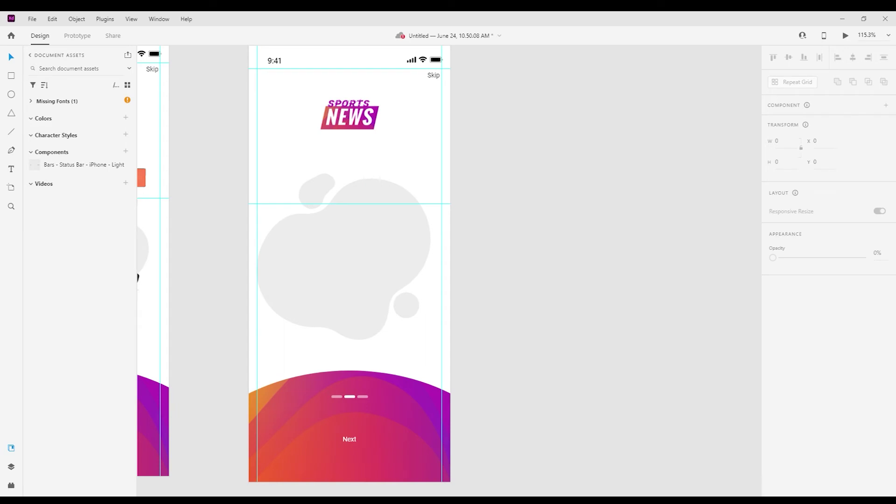
pyautogui.click(372, 233)
pyautogui.hotkey('ctrl', 'v')
pyautogui.moveTo(297, 203); pyautogui.dragTo(313, 239)
pyautogui.doubleClick(297, 204)
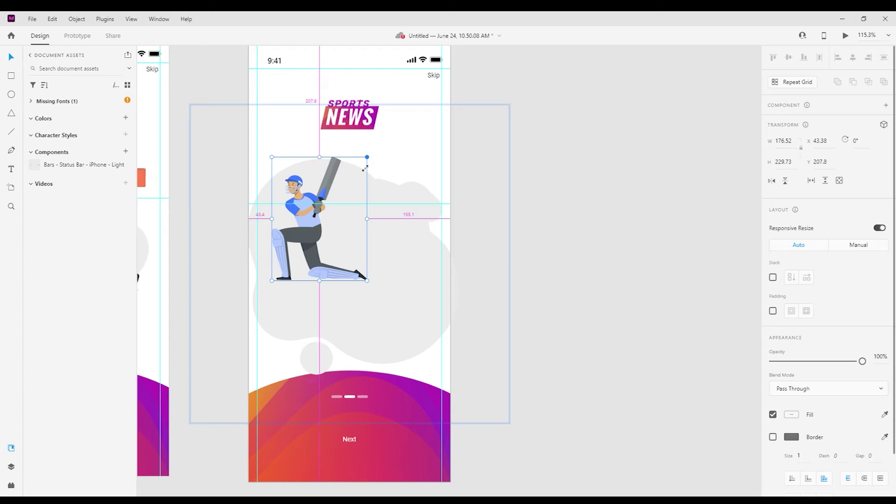
# Step: Scale down the cricket batsman and place him on the upper-left part of the blob
pyautogui.moveTo(366, 158); pyautogui.dragTo(354, 175)
pyautogui.scroll(-3, 360, 172)
pyautogui.moveTo(361, 208); pyautogui.dragTo(364, 201)
pyautogui.moveTo(337, 190); pyautogui.dragTo(332, 194)
pyautogui.click(480, 211)
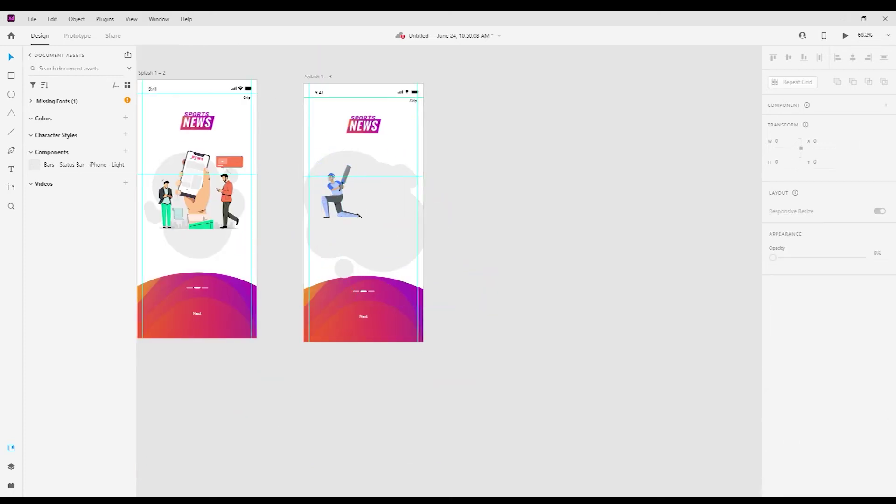
# Step: Paste the HOT NEWS banner with the magnifier onto the blob and position the batsman above its left end
pyautogui.hotkey('ctrl', 'v')
pyautogui.moveTo(433, 178); pyautogui.dragTo(410, 186)
pyautogui.click(406, 182)
pyautogui.scroll(1, 336, 181)
pyautogui.click(336, 181)
pyautogui.scroll(3, 336, 182)
pyautogui.moveTo(330, 179); pyautogui.dragTo(376, 118)
# Step: Paste the blue cricket ball and place it to the left of the batsman
pyautogui.hotkey('ctrl', 'v')
pyautogui.moveTo(415, 271); pyautogui.dragTo(275, 157)
pyautogui.scroll(-3, 444, 196)
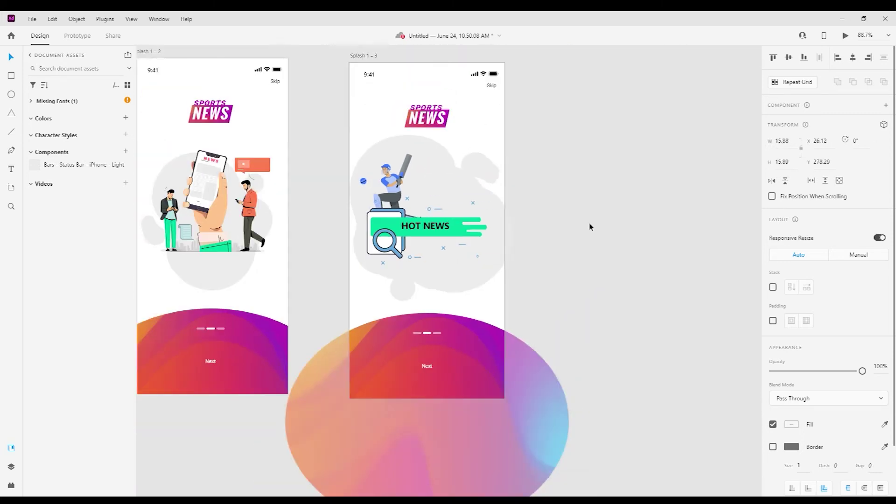
pyautogui.click(589, 226)
# Step: Paste the female footballer with the ball and place her over the right end of the HOT NEWS banner
pyautogui.hotkey('ctrl', 'v')
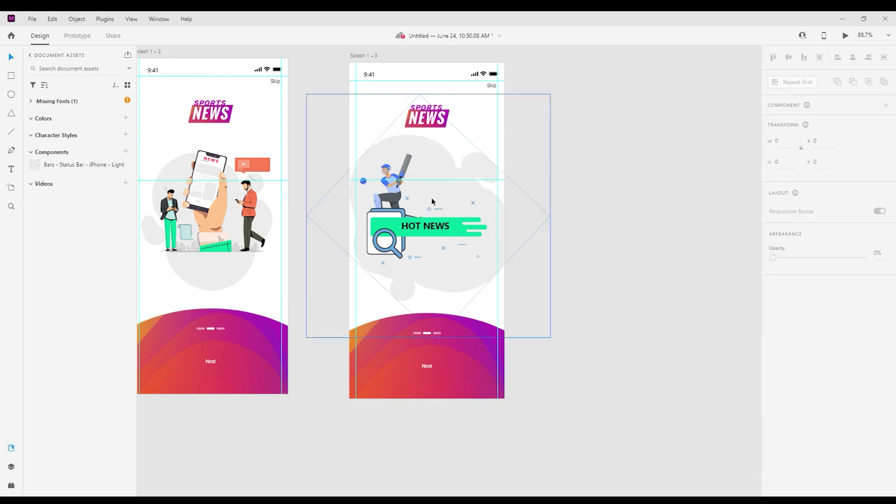
pyautogui.moveTo(496, 144); pyautogui.dragTo(484, 152)
pyautogui.click(511, 234)
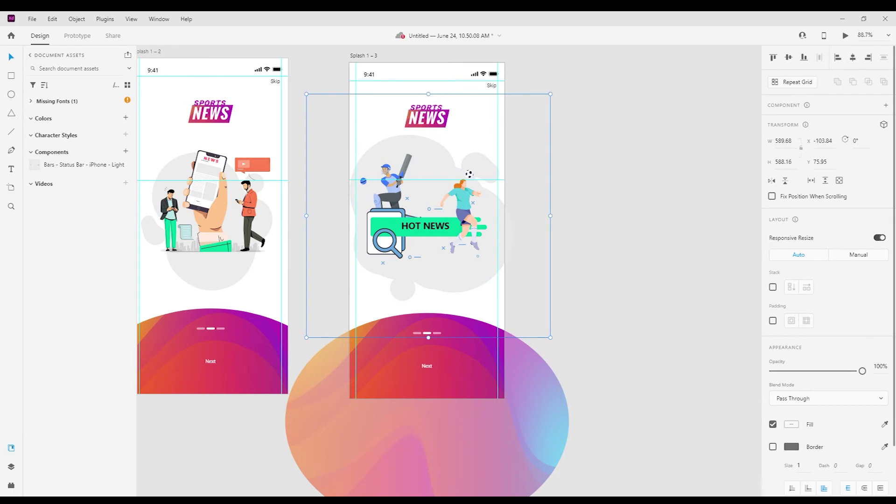
pyautogui.scroll(3, 505, 307)
pyautogui.click(511, 236)
pyautogui.scroll(-3, 556, 290)
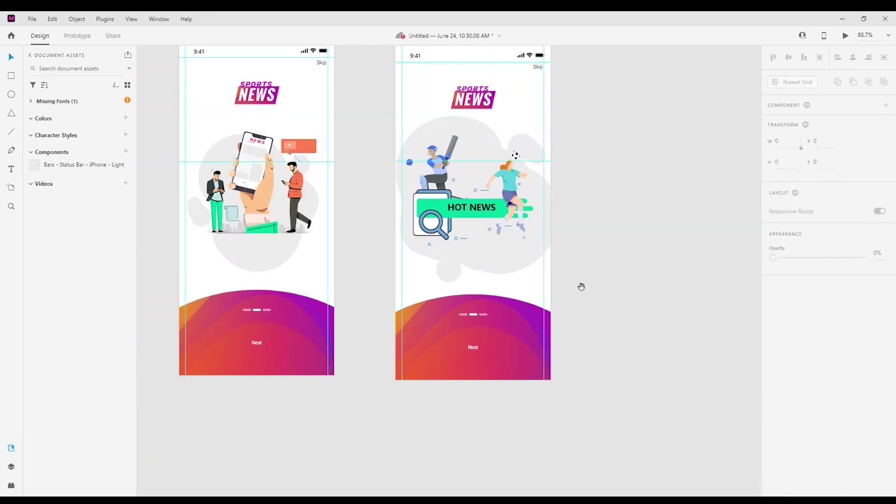
# Step: Lower the middle indicator bar's opacity to 52% on the third onboarding screen and raise the third bar's to 100%
pyautogui.scroll(5, 498, 236)
pyautogui.click(443, 216)
pyautogui.click(878, 300)
pyautogui.click(501, 217)
pyautogui.click(473, 216)
pyautogui.click(877, 299)
pyautogui.write('52')
pyautogui.press('Return')
pyautogui.click(500, 216)
pyautogui.moveTo(819, 304); pyautogui.dragTo(862, 304)
pyautogui.click(721, 174)
pyautogui.scroll(-3, 722, 174)
pyautogui.scroll(3, 656, 279)
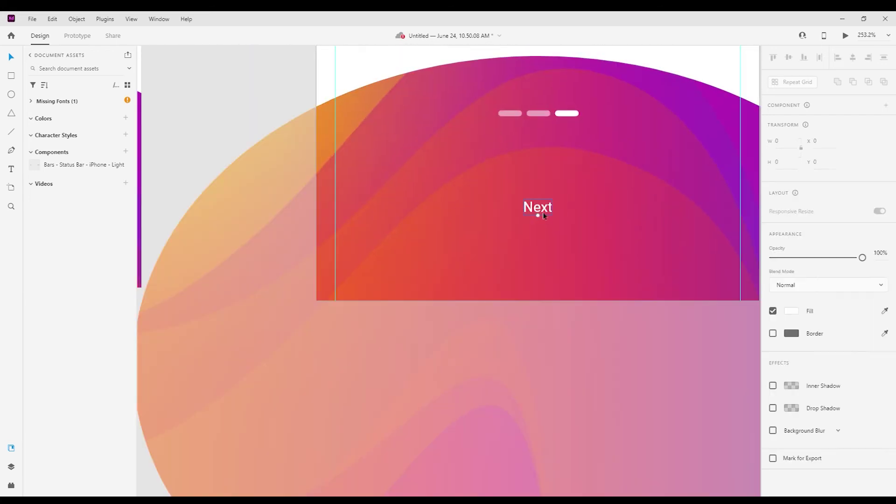
# Step: Change the Next text on the third onboarding screen to "Let's Go"
pyautogui.doubleClick(543, 216)
pyautogui.write('Lets')
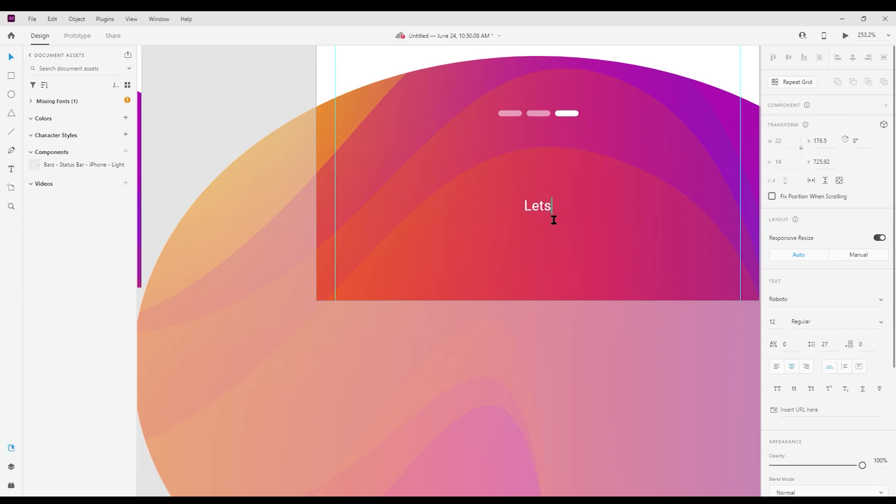
pyautogui.write("'s Go")
pyautogui.hotkey('ctrl', 'a')
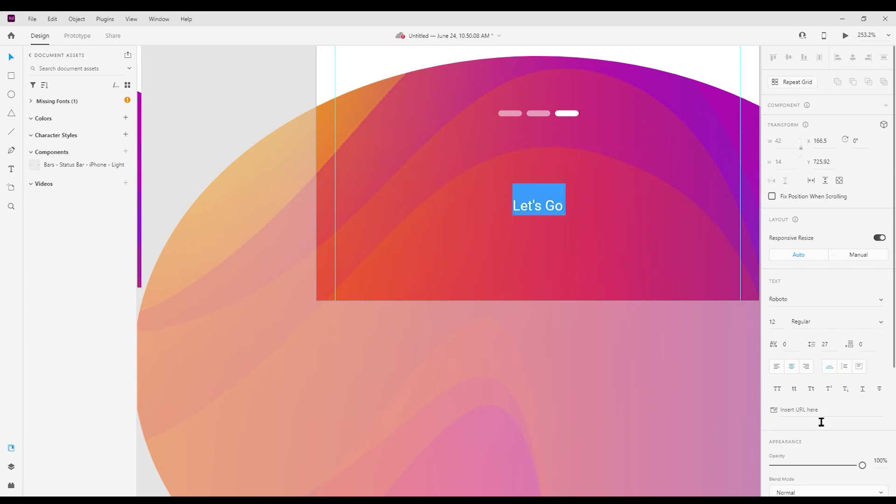
# Step: Make the Let's Go text on the third onboarding screen bold and deselect it
pyautogui.hotkey('ctrl', 'b')
pyautogui.press('Escape')
pyautogui.scroll(-7, 595, 333)
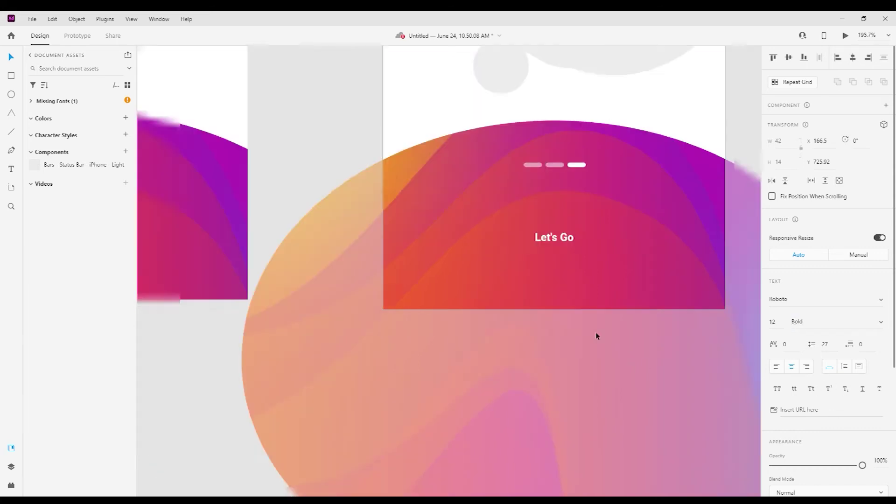
pyautogui.click(645, 297)
pyautogui.scroll(2, 602, 266)
pyautogui.scroll(-3, 685, 281)
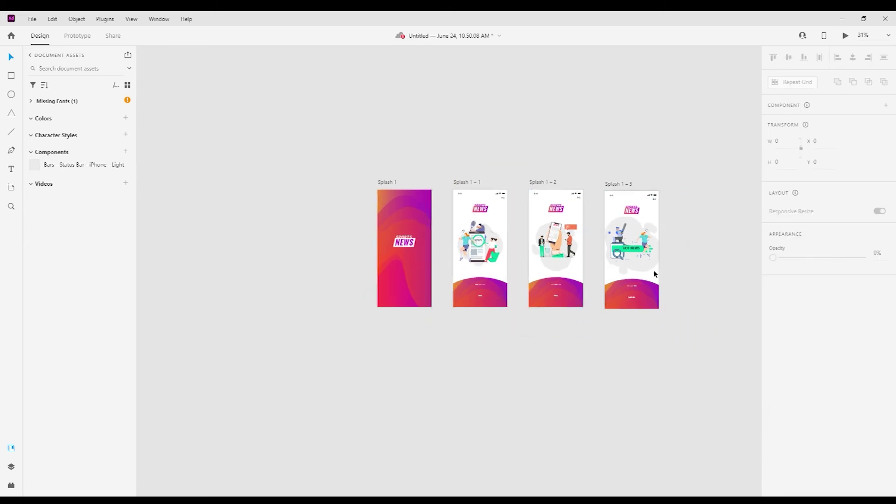
pyautogui.scroll(2, 653, 271)
pyautogui.moveTo(667, 276); pyautogui.dragTo(522, 280)
pyautogui.scroll(-2, 574, 263)
pyautogui.scroll(2, 564, 350)
pyautogui.moveTo(564, 350); pyautogui.dragTo(599, 386)
pyautogui.scroll(-2, 599, 386)
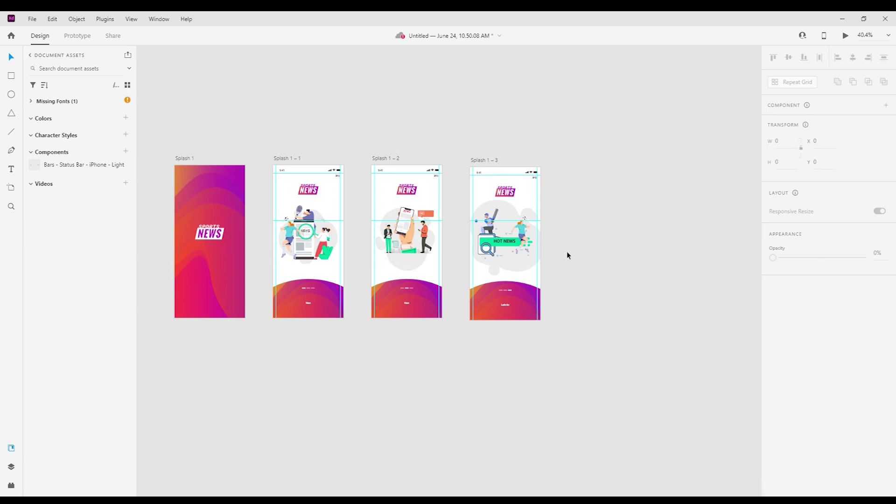
pyautogui.scroll(-3, 567, 255)
pyautogui.moveTo(717, 266); pyautogui.dragTo(483, 268)
pyautogui.scroll(3, 381, 315)
pyautogui.scroll(-4, 410, 292)
pyautogui.moveTo(410, 292); pyautogui.dragTo(416, 292)
pyautogui.scroll(2, 637, 229)
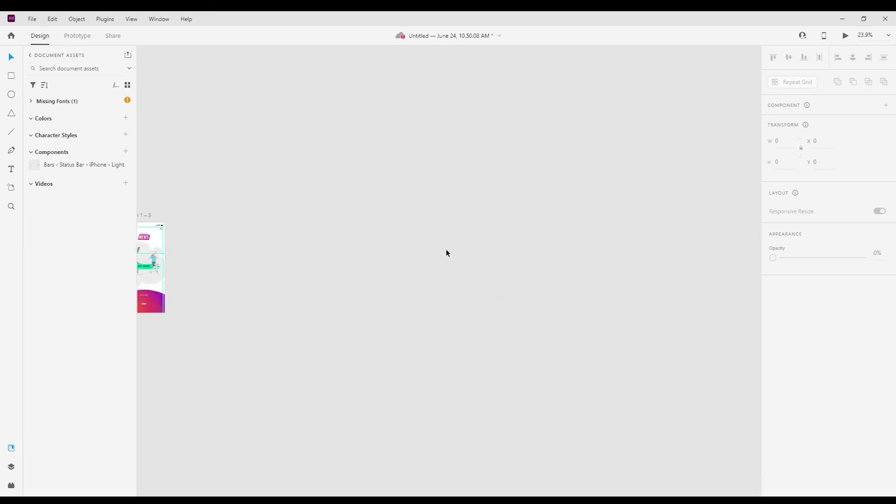
# Step: Duplicate the Splash 1 artboard and place the copy beside the third onboarding screen at the end of the row
pyautogui.hscroll(-5, 446, 250)
pyautogui.scroll(2, 246, 263)
pyautogui.click(216, 206)
pyautogui.scroll(-1, 216, 205)
pyautogui.moveTo(216, 205); pyautogui.dragTo(527, 211)
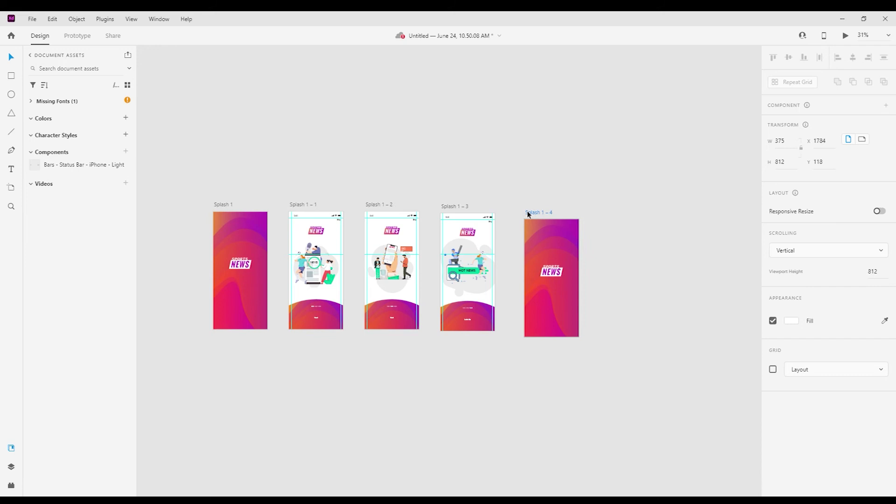
# Step: Put a bold white "Welcome" text at size 30 on the copied splash artboard in place of its logo
pyautogui.scroll(3, 528, 214)
pyautogui.press('t')
pyautogui.click(389, 270)
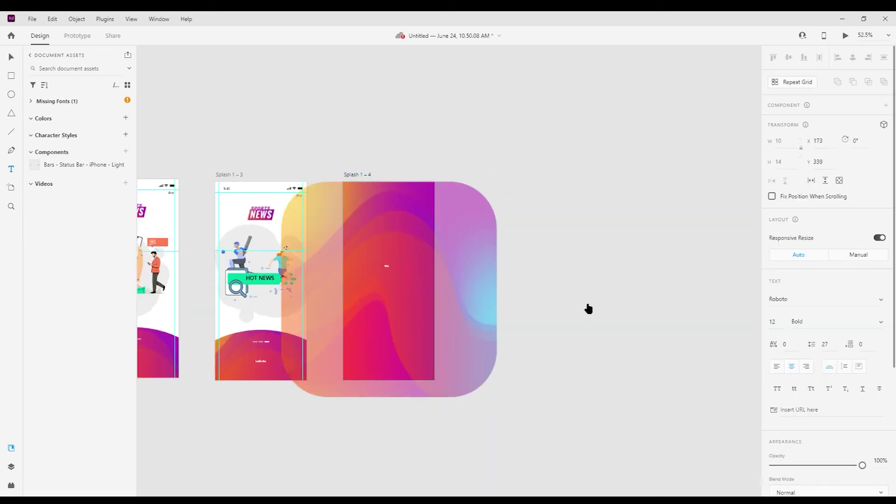
pyautogui.hotkey('ctrl', 'a')
pyautogui.write('30')
pyautogui.press('Escape')
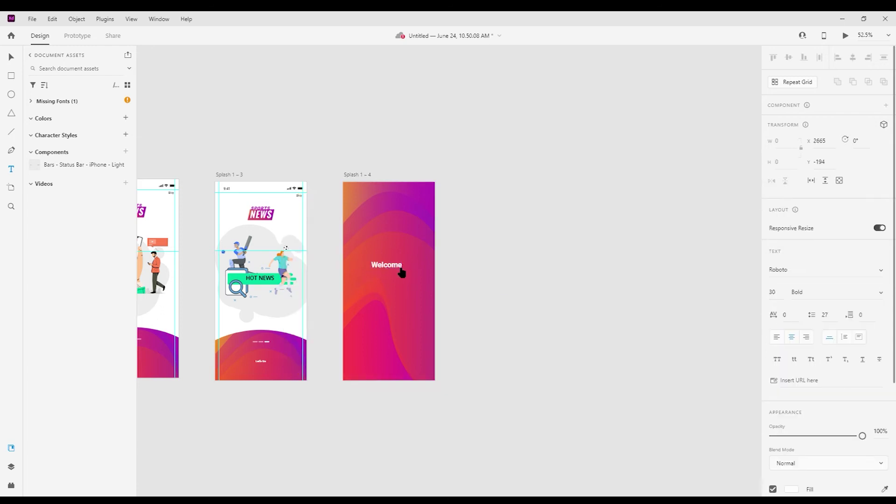
pyautogui.hotkey('ctrl', '0')
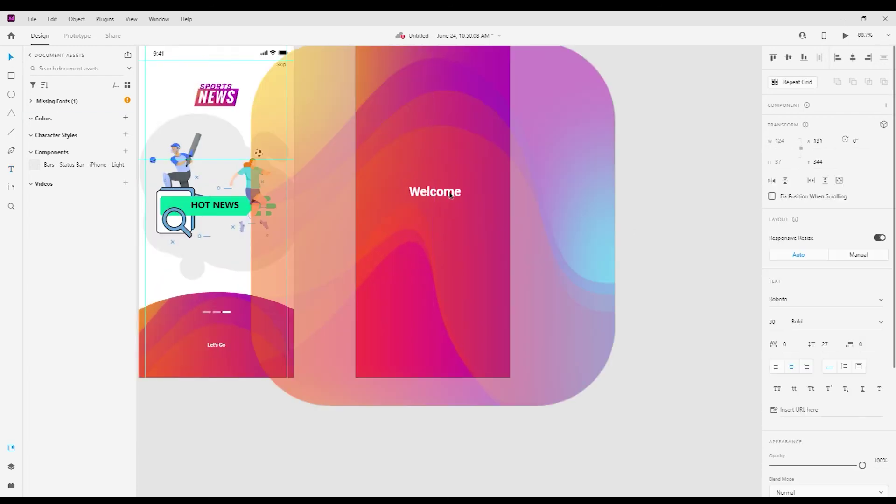
pyautogui.hotkey('ctrl', '0')
pyautogui.hotkey('ctrl', 's')
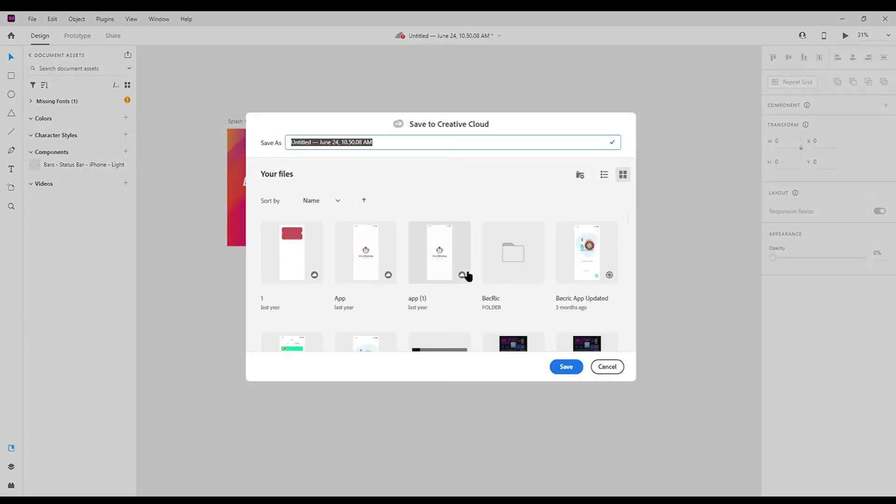
pyautogui.press('Escape')
pyautogui.scroll(-1, 382, 278)
pyautogui.scroll(1, 382, 279)
# Step: Switch to prototyping and link the Splash 1 artboard to Splash 1 – 1 with a Time trigger and 0.5 s delay
pyautogui.scroll(2, 262, 196)
pyautogui.click(229, 119)
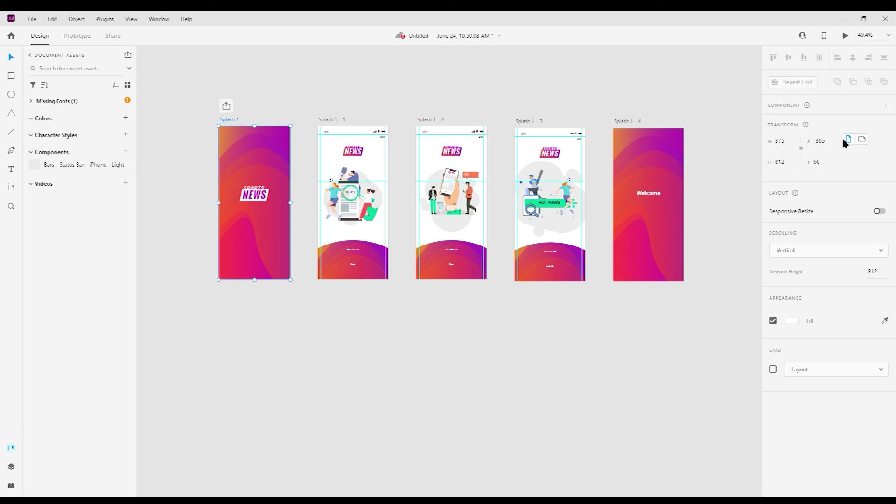
pyautogui.click(78, 36)
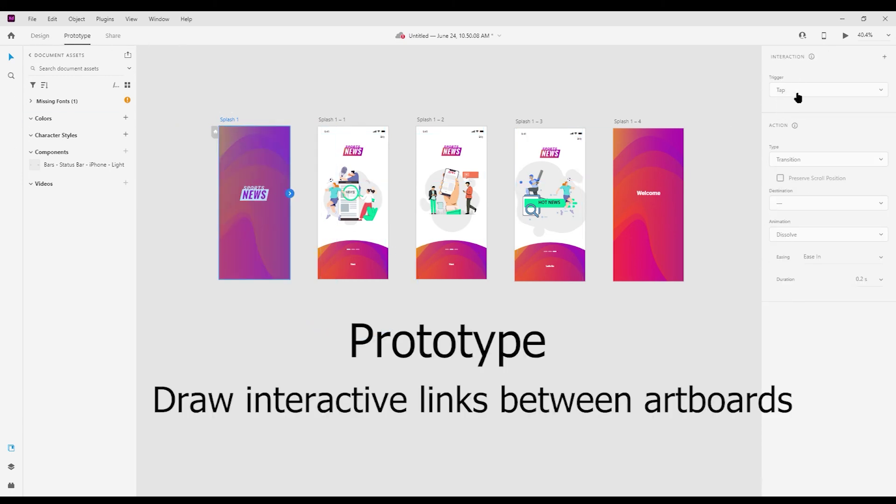
pyautogui.moveTo(290, 195); pyautogui.dragTo(353, 201)
pyautogui.click(804, 94)
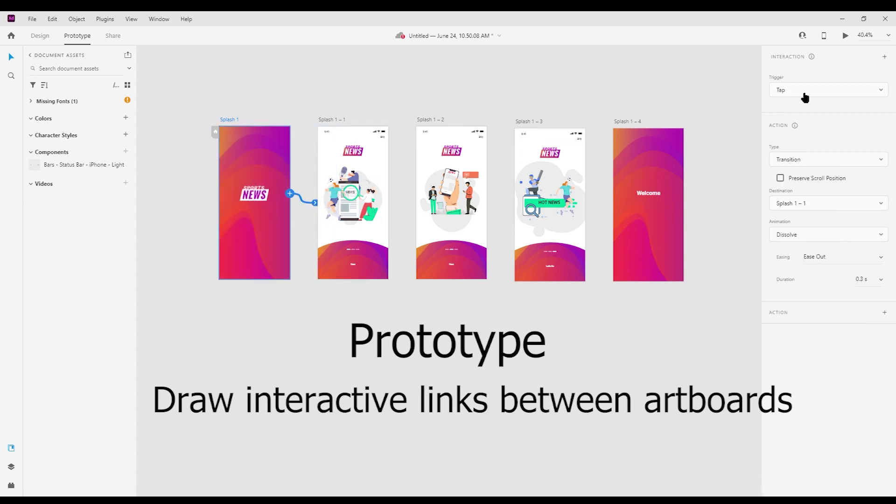
pyautogui.click(804, 116)
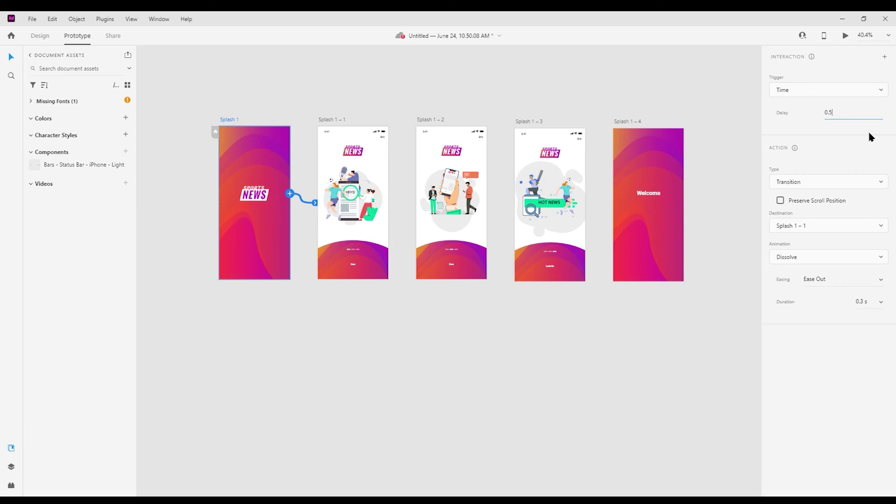
# Step: Set the Splash 1 link's action type to Auto-Animate with Splash 1 – 1 as destination
pyautogui.click(803, 184)
pyautogui.click(813, 180)
pyautogui.click(797, 198)
# Step: Link the Next text on the first onboarding screen to Splash 1 – 2 with a Tap trigger and Auto-Animate
pyautogui.click(364, 356)
pyautogui.scroll(3, 370, 169)
pyautogui.moveTo(333, 380); pyautogui.dragTo(362, 247)
pyautogui.scroll(-2, 362, 248)
pyautogui.moveTo(384, 346); pyautogui.dragTo(352, 389)
pyautogui.click(348, 301)
pyautogui.click(383, 191)
pyautogui.scroll(3, 329, 292)
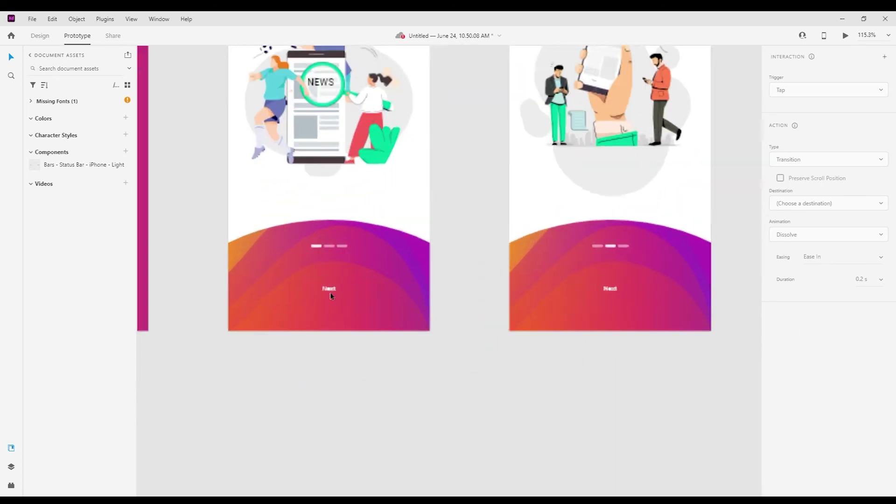
pyautogui.scroll(-3, 330, 296)
pyautogui.click(332, 294)
pyautogui.moveTo(332, 291); pyautogui.dragTo(475, 236)
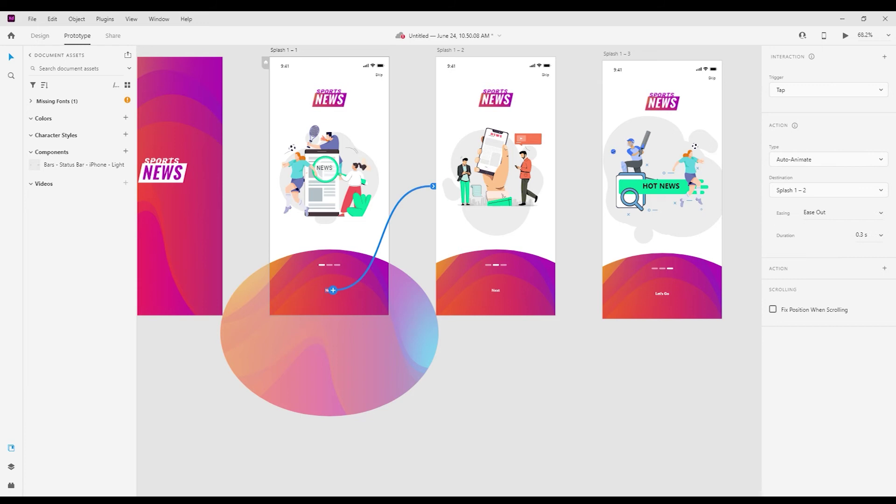
# Step: Link the second onboarding screen's Next text to Splash 1 – 3 and the third screen's Let's Go text to Splash 1 – 4
pyautogui.click(497, 292)
pyautogui.moveTo(499, 290); pyautogui.dragTo(646, 245)
pyautogui.scroll(-3, 590, 346)
pyautogui.click(565, 299)
pyautogui.moveTo(565, 299); pyautogui.dragTo(642, 266)
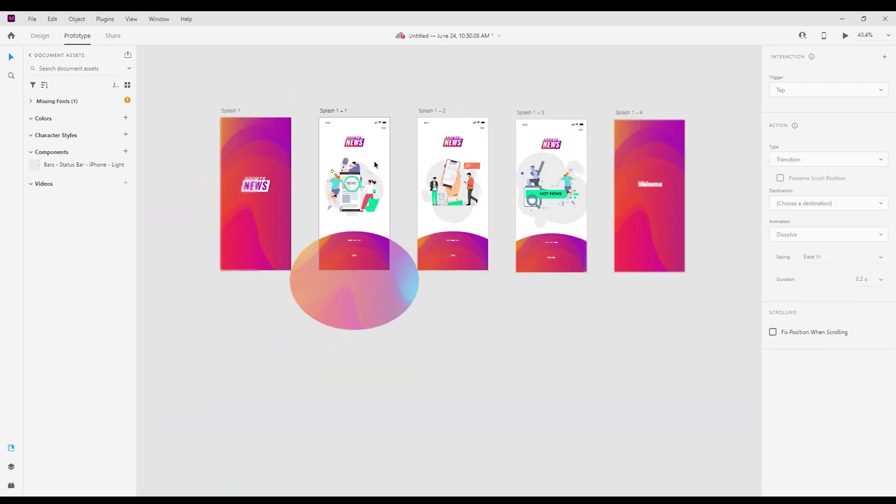
# Step: Link the Skip text on each of the three onboarding screens to the Splash 1 – 4 Welcome artboard
pyautogui.moveTo(578, 195); pyautogui.dragTo(628, 176)
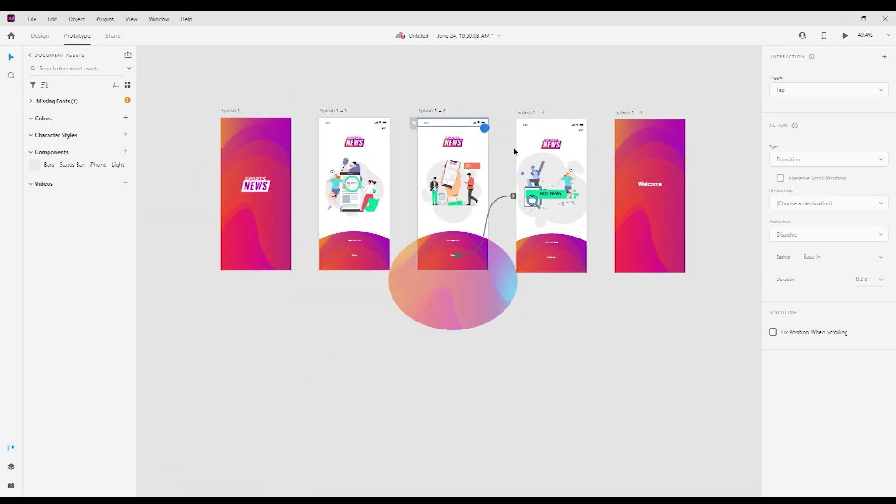
pyautogui.moveTo(517, 148); pyautogui.dragTo(648, 177)
pyautogui.click(580, 131)
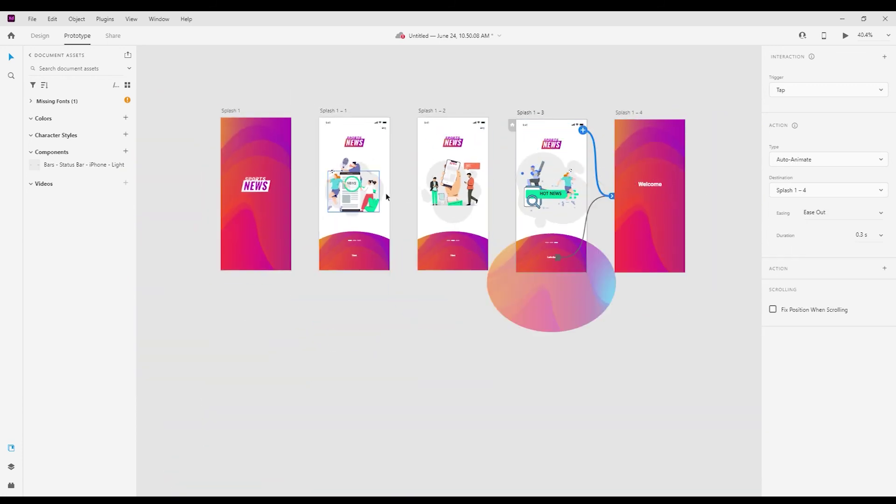
# Step: Link the first onboarding screen's illustration to Splash 1 – 2 with a Drag trigger and Auto-Animate
pyautogui.click(362, 185)
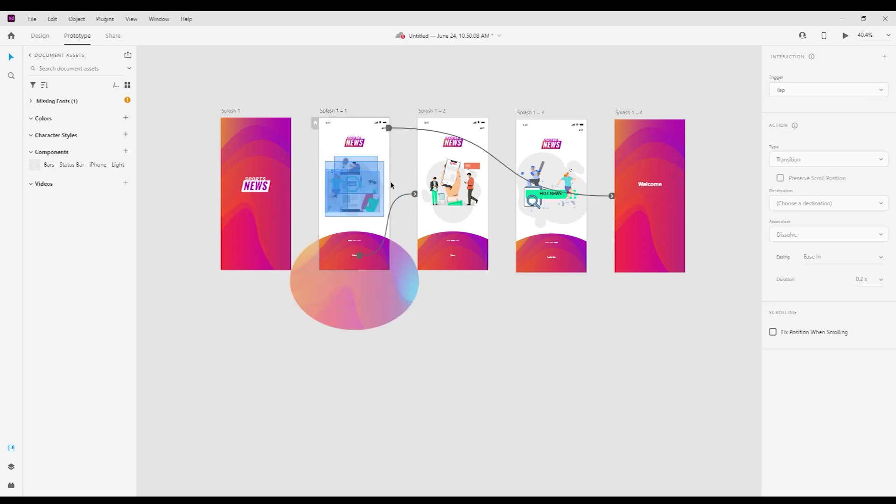
pyautogui.moveTo(384, 186); pyautogui.dragTo(455, 187)
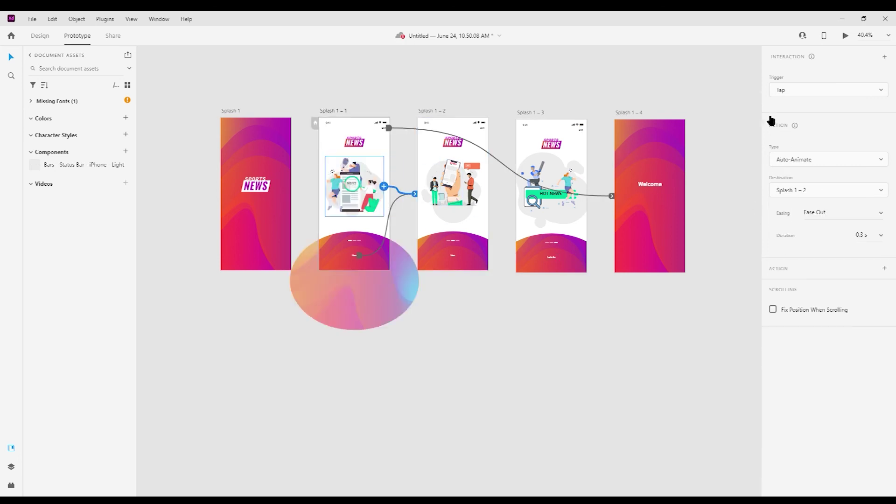
pyautogui.click(799, 91)
pyautogui.click(795, 116)
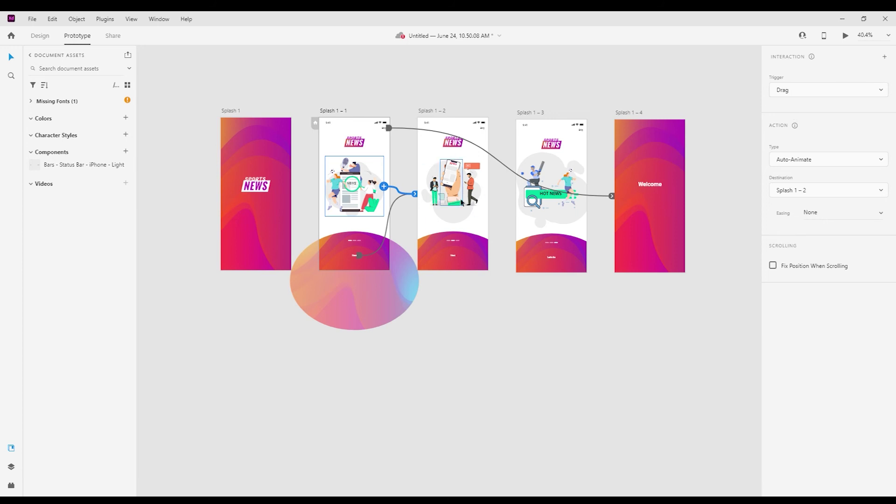
# Step: Link the second screen's illustration to Splash 1 – 3 and the third screen's illustration to Splash 1 – 4, both with Drag triggers
pyautogui.click(444, 202)
pyautogui.moveTo(488, 191); pyautogui.dragTo(537, 193)
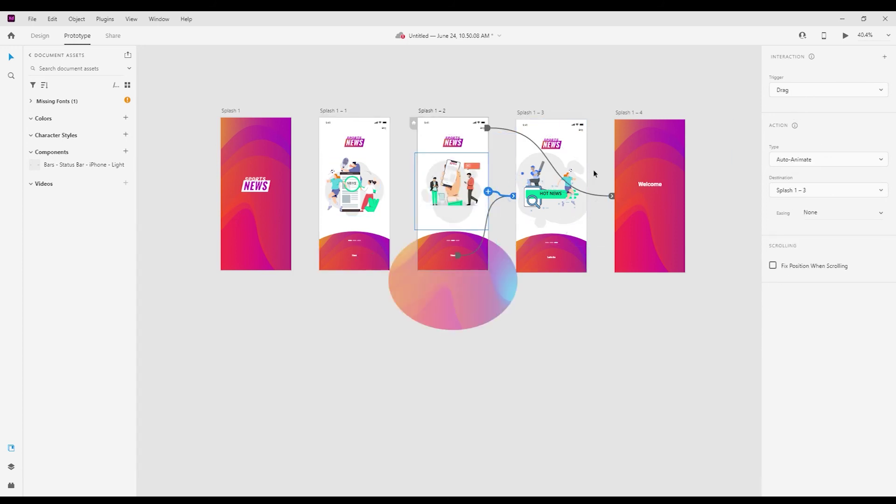
pyautogui.click(593, 170)
pyautogui.click(523, 203)
pyautogui.click(599, 123)
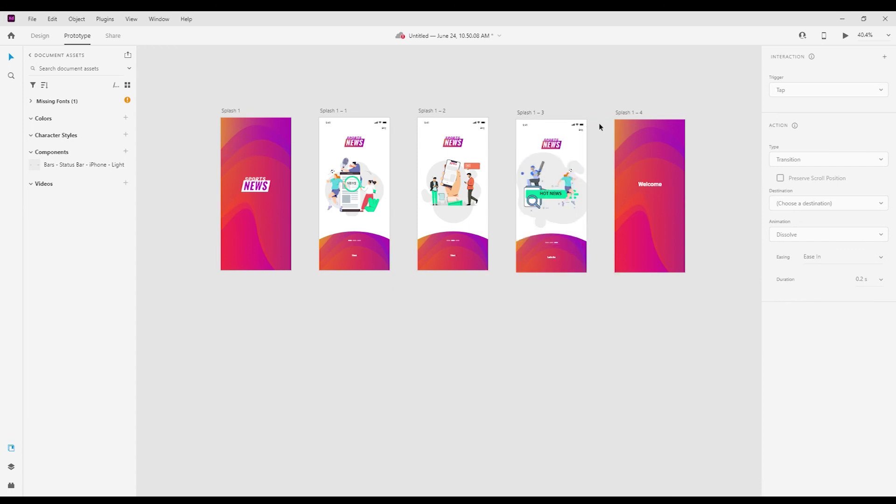
pyautogui.click(587, 170)
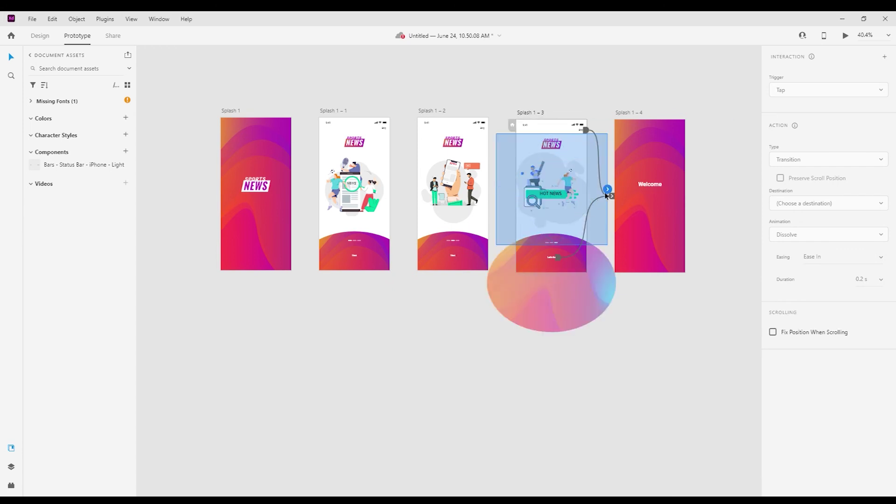
pyautogui.moveTo(608, 188); pyautogui.dragTo(663, 185)
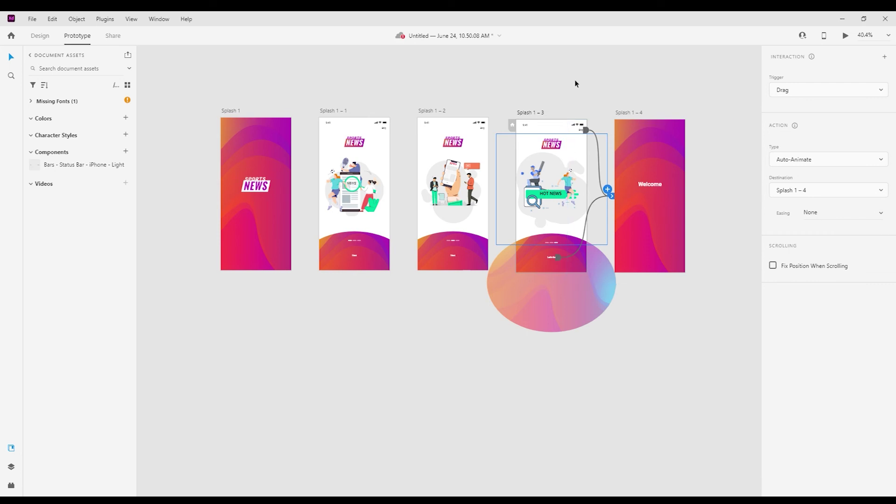
# Step: Add links from the second screen's illustration back to Splash 1 – 1 and from the third screen's illustration back to Splash 1 – 2
pyautogui.click(439, 184)
pyautogui.click(458, 175)
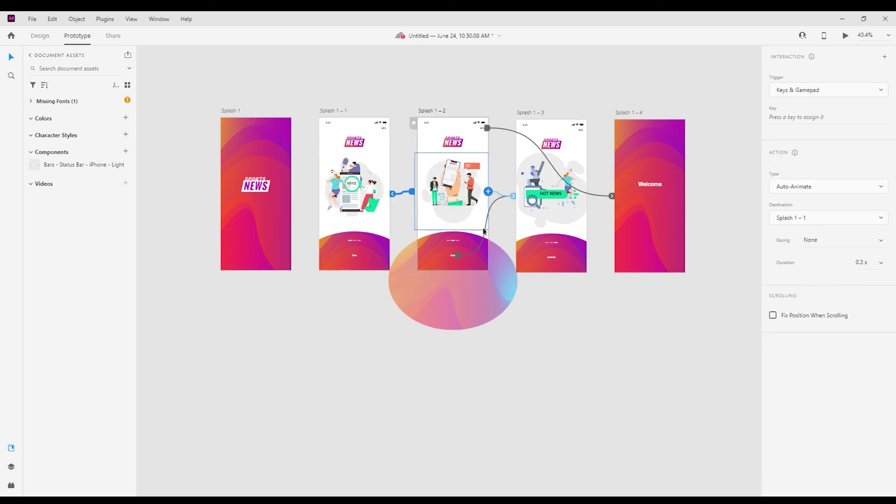
pyautogui.click(573, 189)
pyautogui.moveTo(608, 190); pyautogui.dragTo(474, 203)
pyautogui.click(347, 191)
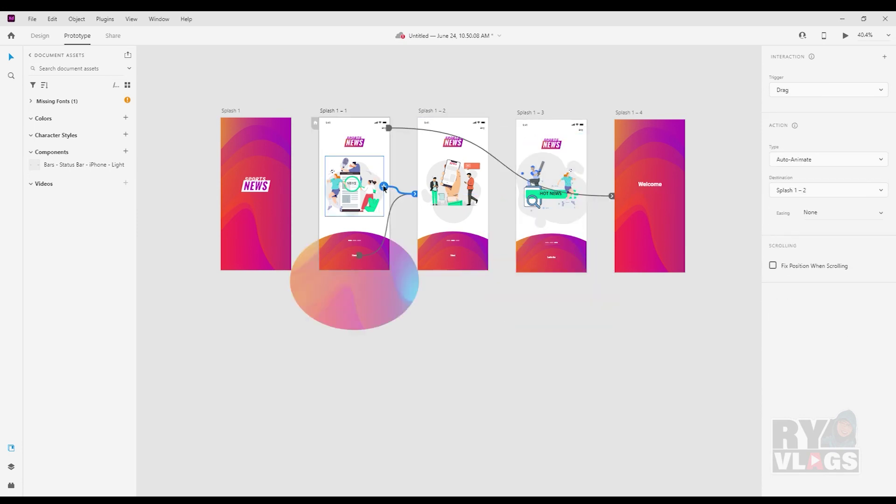
pyautogui.moveTo(384, 187); pyautogui.dragTo(390, 218)
pyautogui.click(299, 107)
pyautogui.scroll(-3, 299, 107)
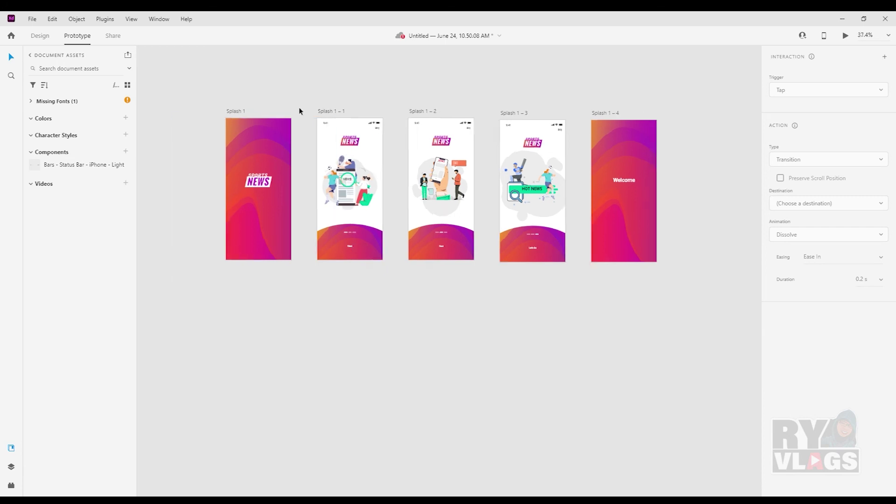
# Step: Save the document to Creative Cloud
pyautogui.hotkey('ctrl', 's')
pyautogui.press('Escape')
pyautogui.click(243, 115)
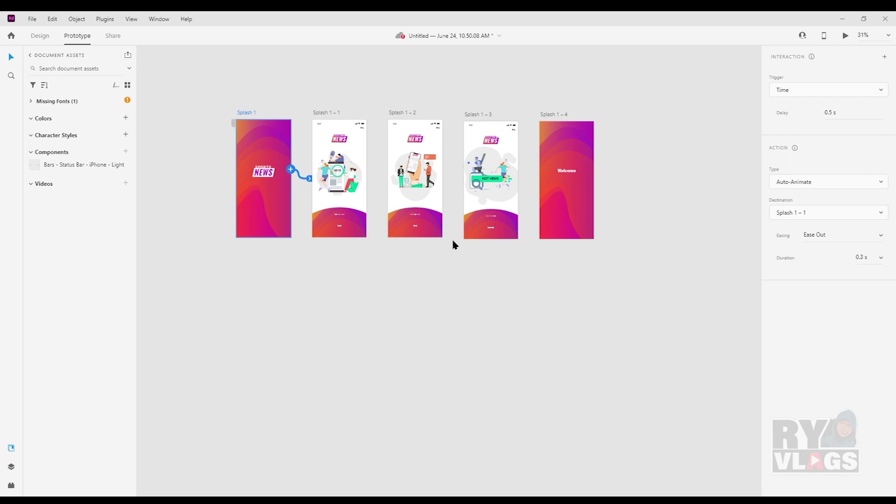
pyautogui.hotkey('ctrl', 's')
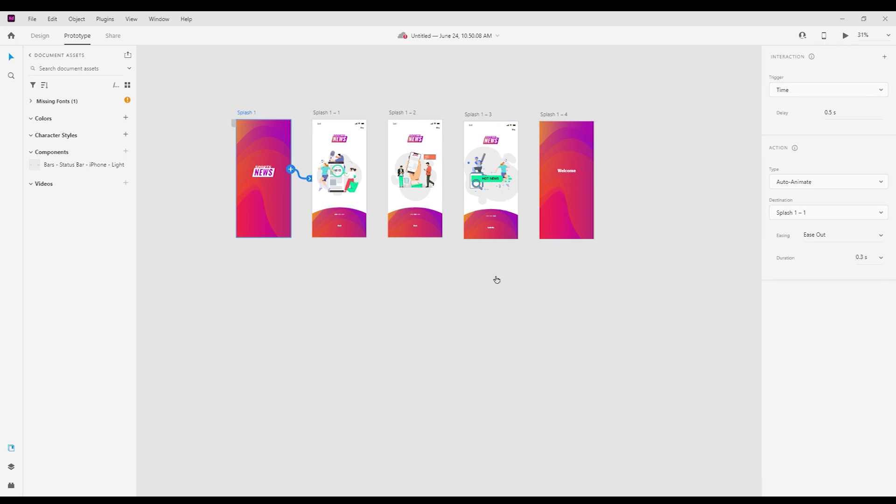
# Step: Review the interaction settings of the first onboarding screen's illustration and Next text and of the Splash 1 artboard
pyautogui.click(336, 173)
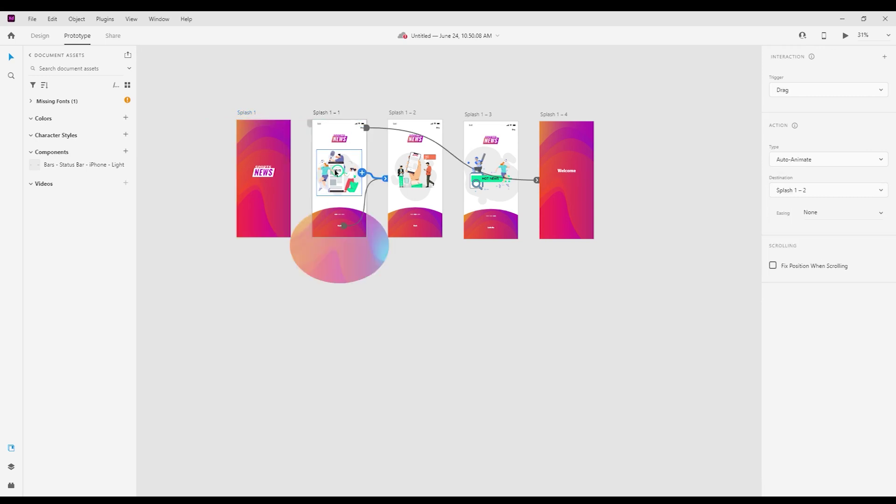
pyautogui.doubleClick(340, 226)
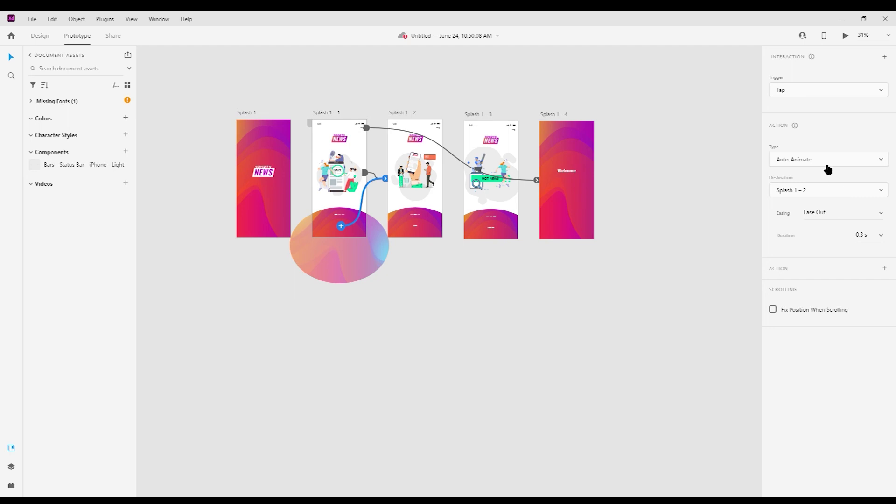
pyautogui.click(650, 220)
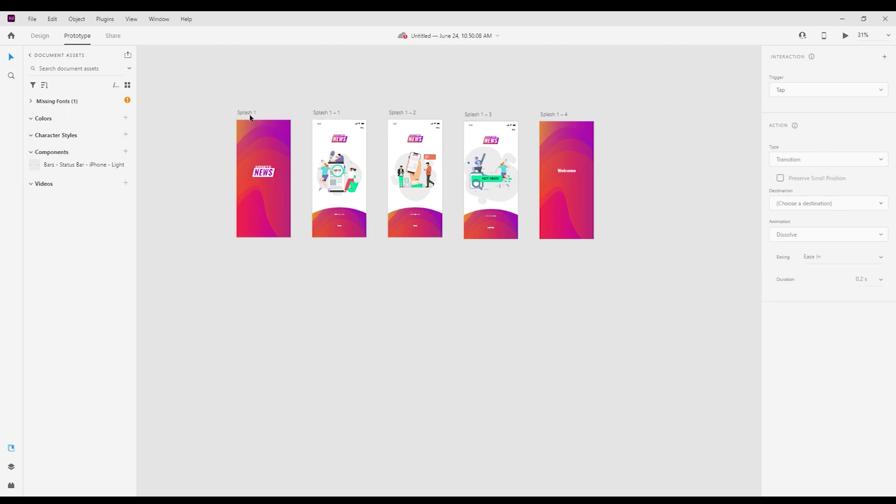
pyautogui.click(246, 113)
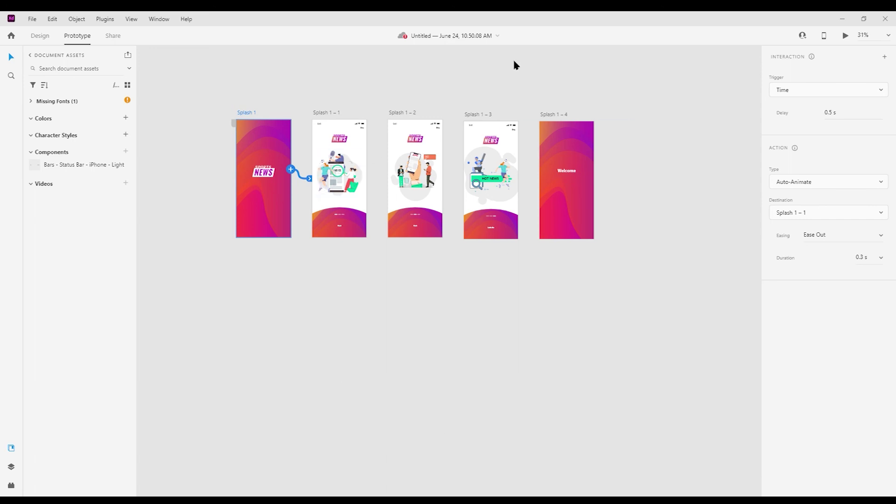
pyautogui.moveTo(224, 71); pyautogui.dragTo(652, 285)
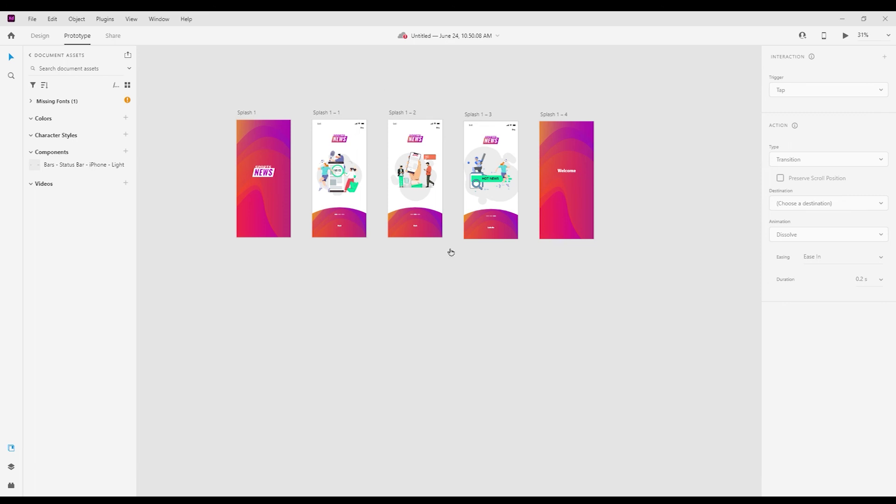
# Step: Preview the prototype, go through both Next texts and Let's Go to the Welcome screen, and close the preview
pyautogui.hotkey('ctrl', 'Return')
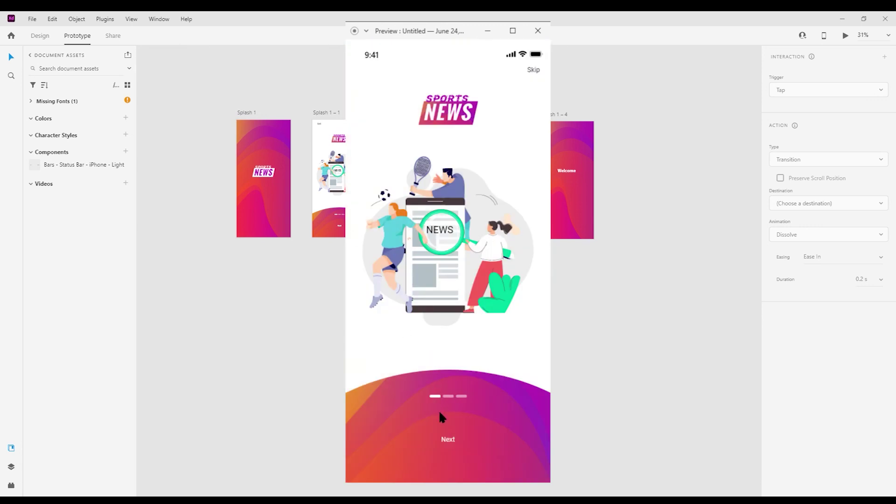
pyautogui.click(446, 434)
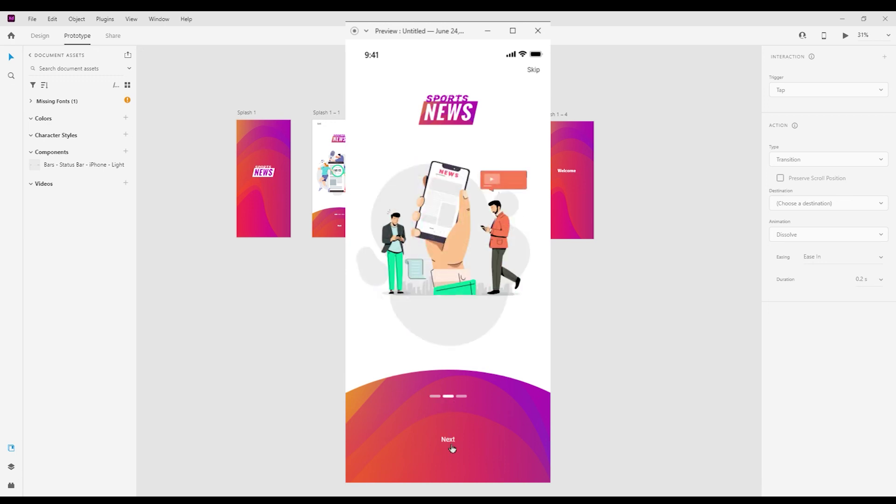
pyautogui.click(452, 447)
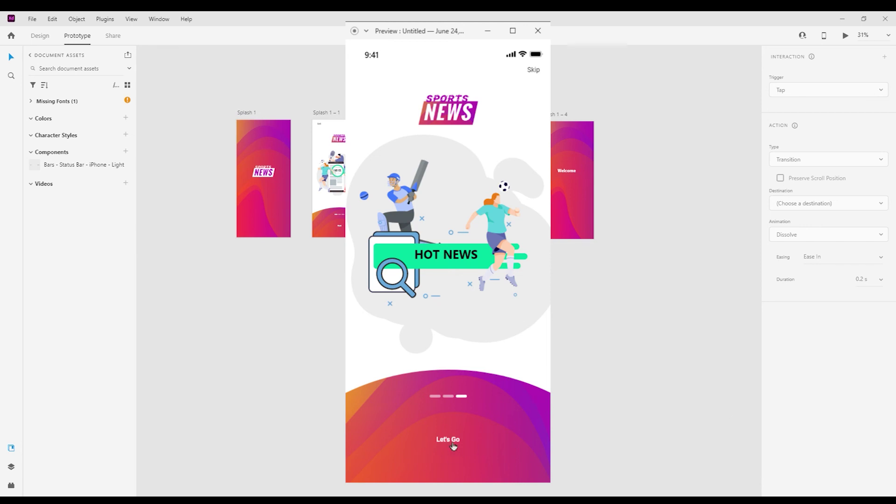
pyautogui.click(451, 444)
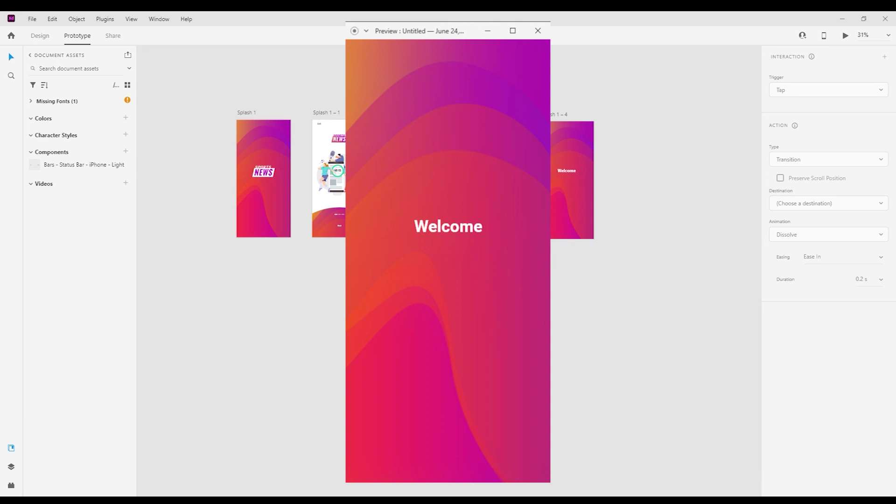
pyautogui.click(538, 30)
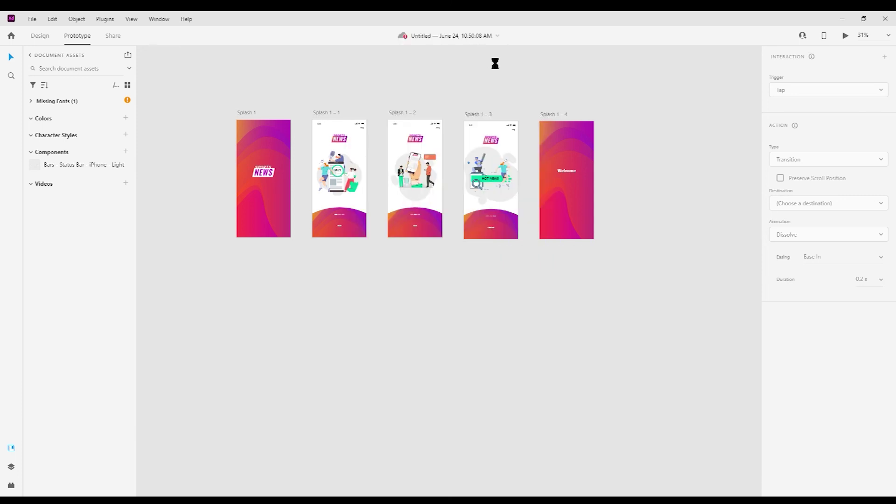